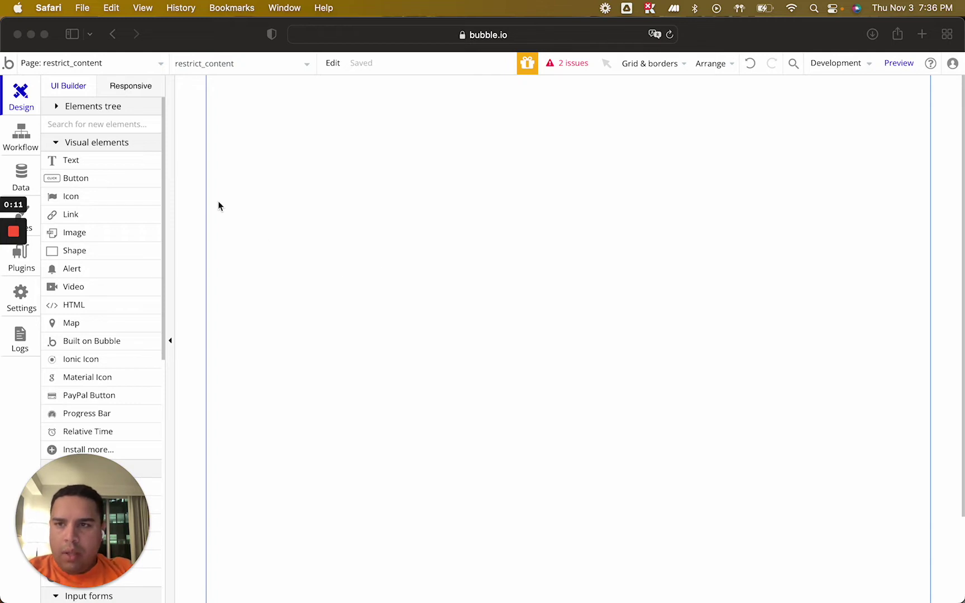
Create a new option set named 'User Roles' under Data > Option sets
{"action": "left_click", "coordinate": [21, 175]}
{"action": "left_click", "coordinate": [334, 113]}
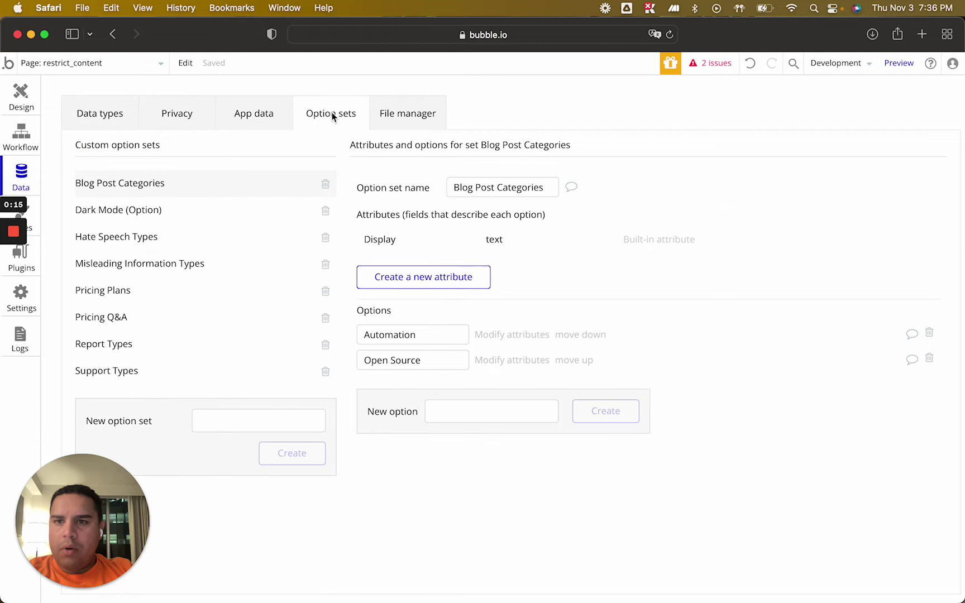
{"action": "left_click", "coordinate": [231, 421]}
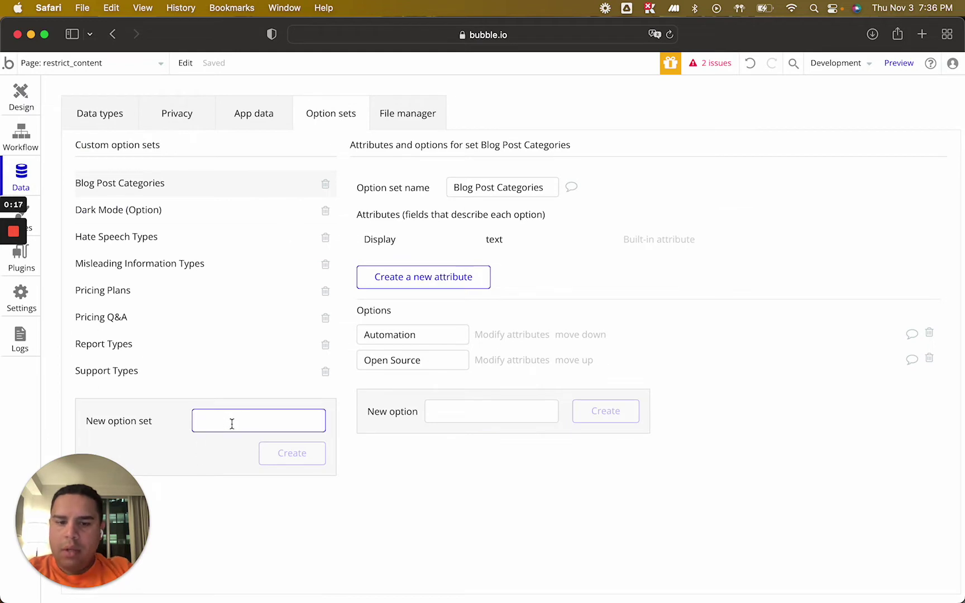
{"action": "type", "text": "User Roles"}
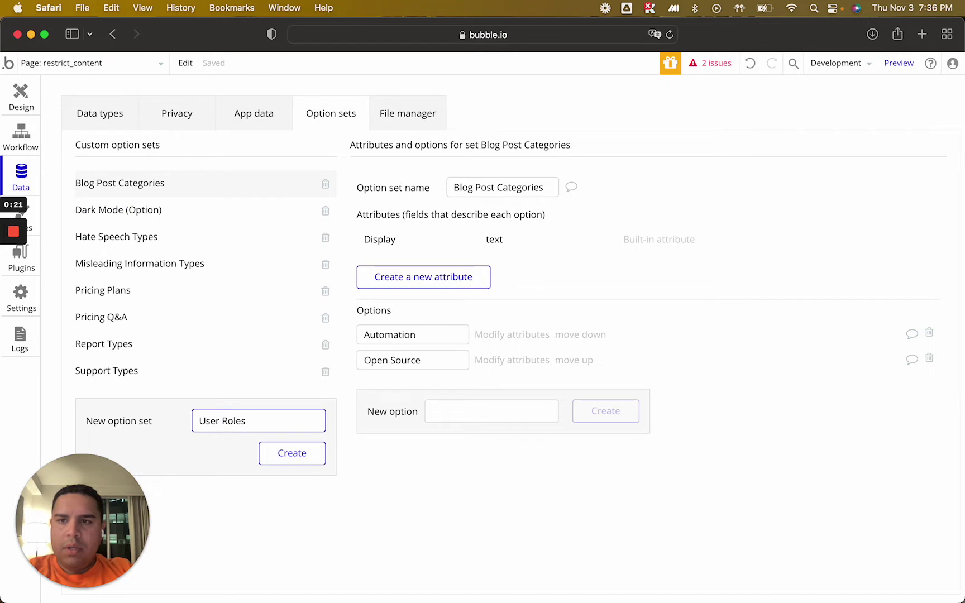
{"action": "key", "text": "Return"}
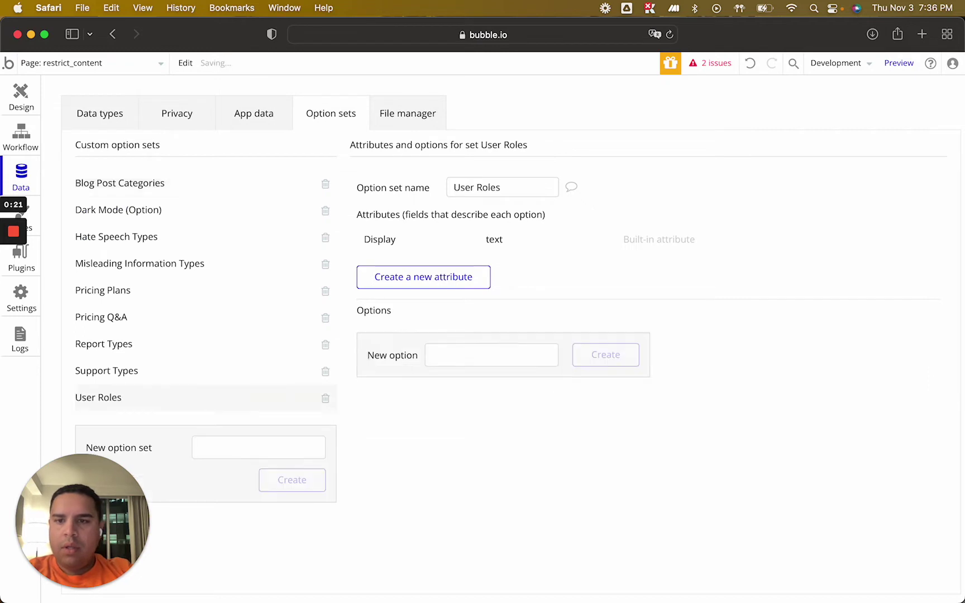
Add the options Admin, Business Owner and User to User Roles
{"action": "left_click", "coordinate": [491, 358]}
{"action": "type", "text": "Admin"}
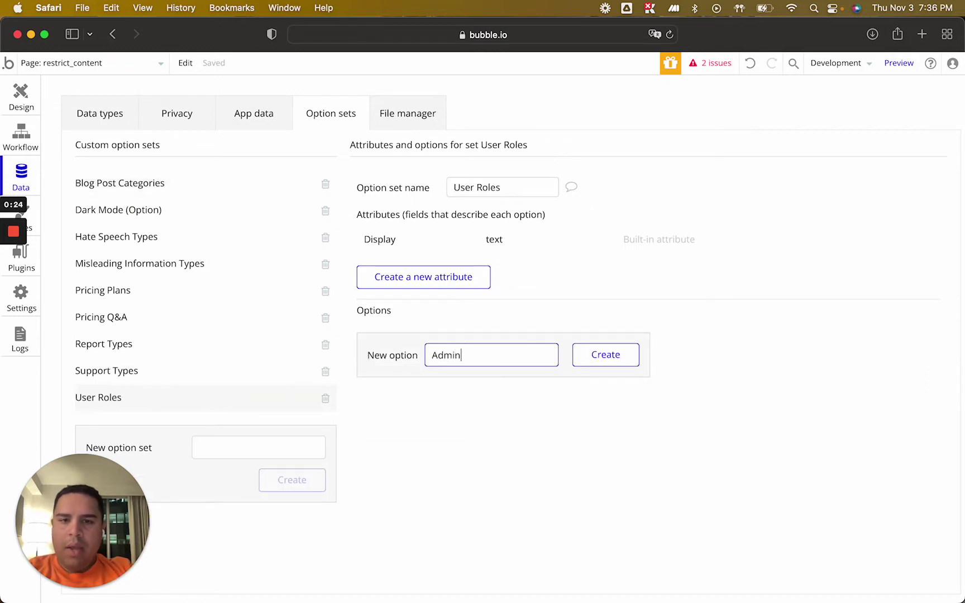
{"action": "key", "text": "Return"}
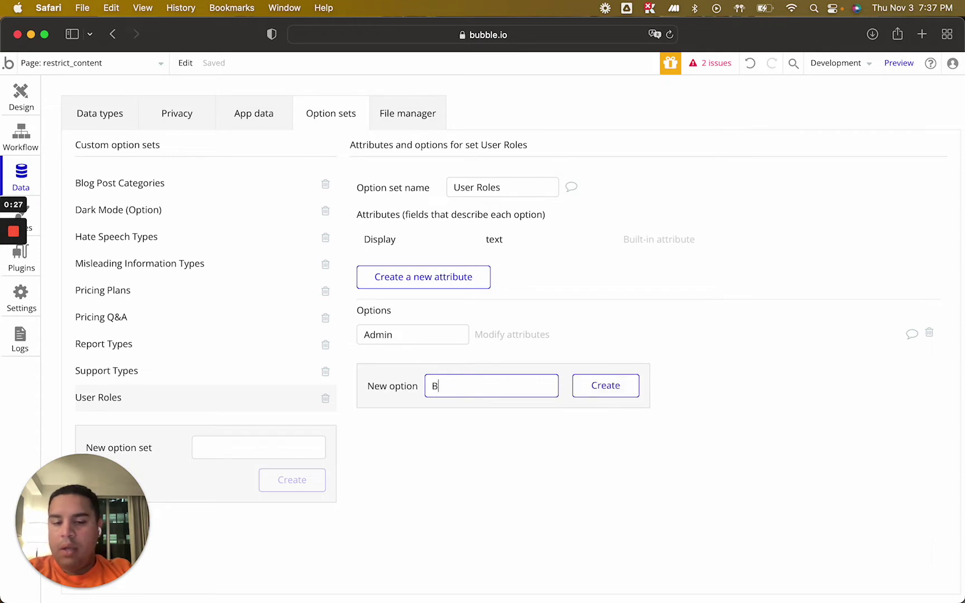
{"action": "type", "text": "Business "}
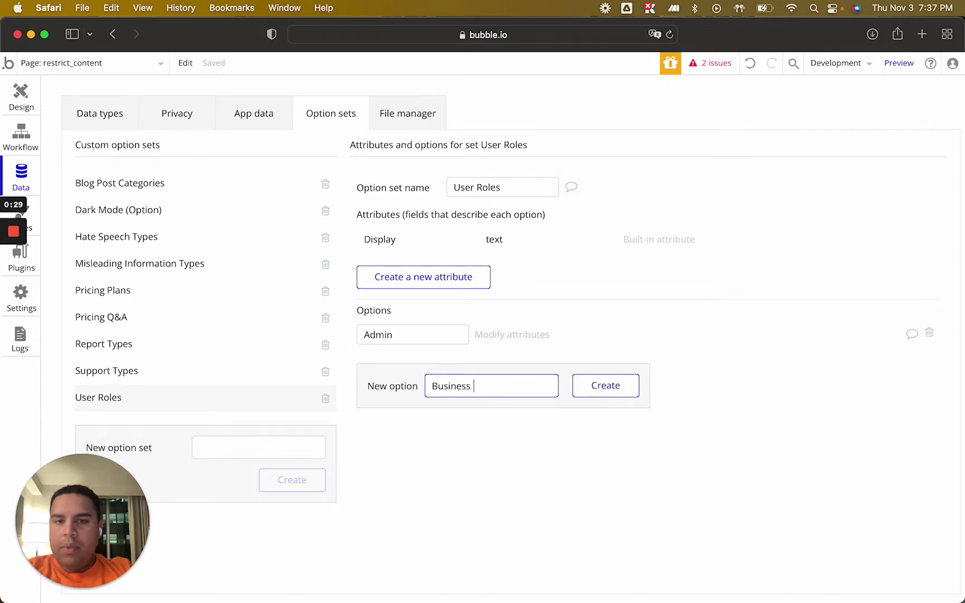
{"action": "type", "text": "Owner"}
{"action": "key", "text": "Return"}
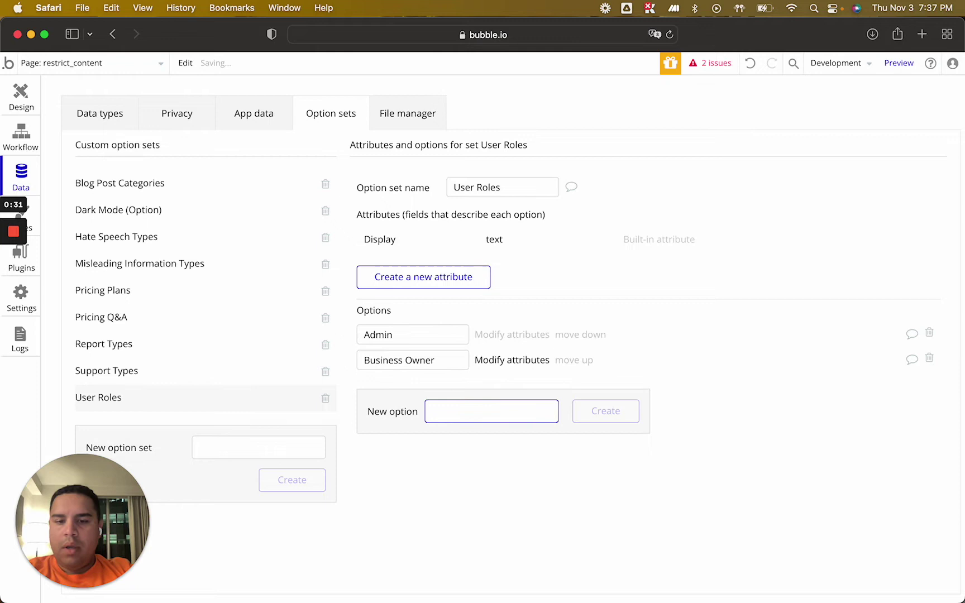
{"action": "type", "text": "User"}
{"action": "key", "text": "Return"}
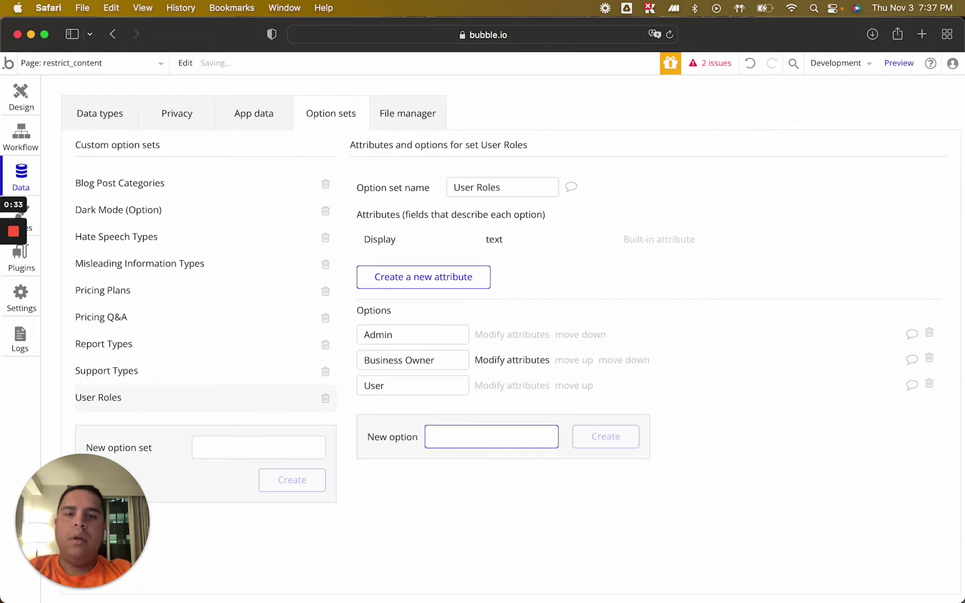
Add a Role field of type User Roles to User, defaulting to User
{"action": "left_click", "coordinate": [100, 114]}
{"action": "left_click", "coordinate": [167, 461]}
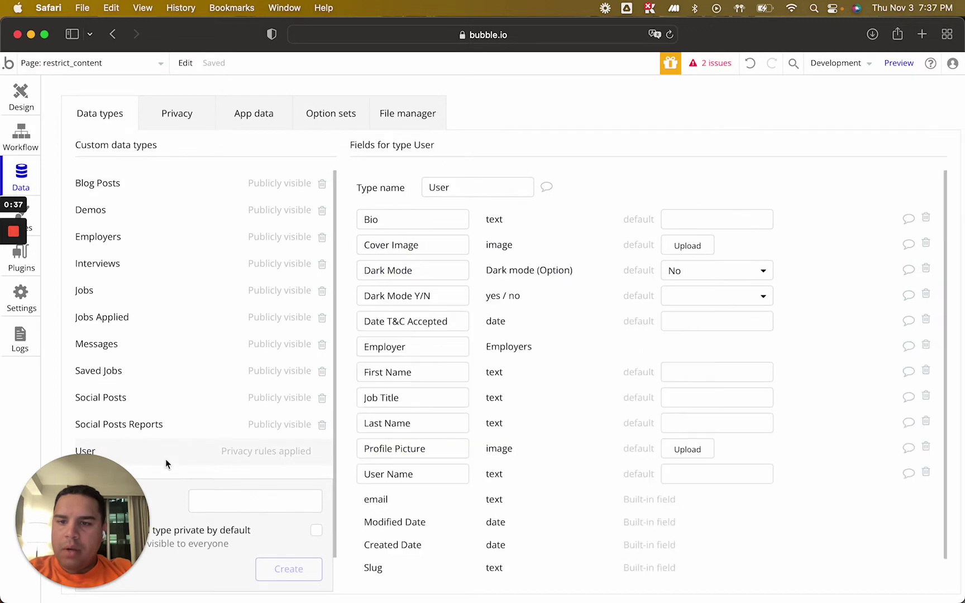
{"action": "scroll", "coordinate": [570, 488], "scroll_direction": "down", "scroll_amount": 3}
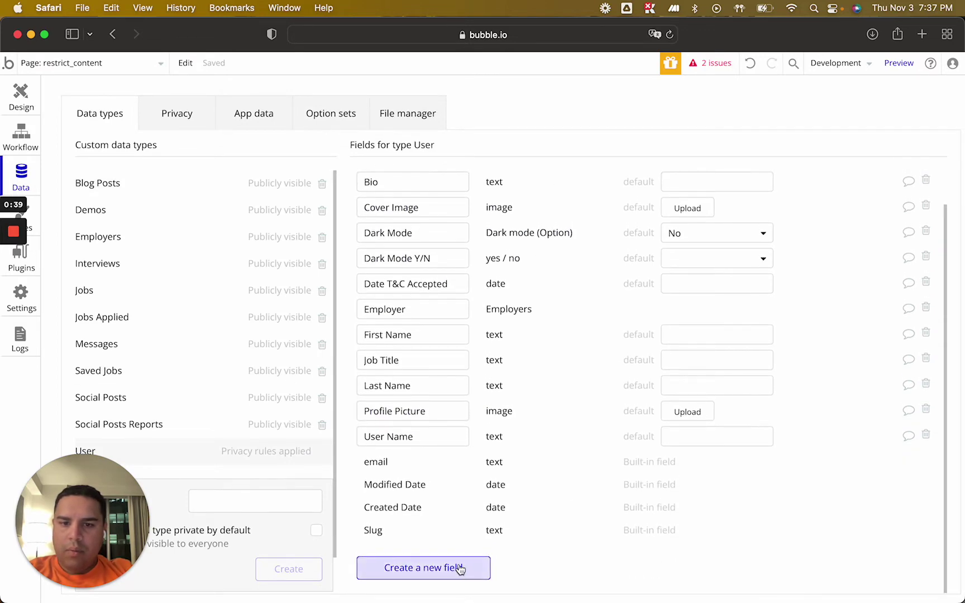
{"action": "left_click", "coordinate": [423, 567]}
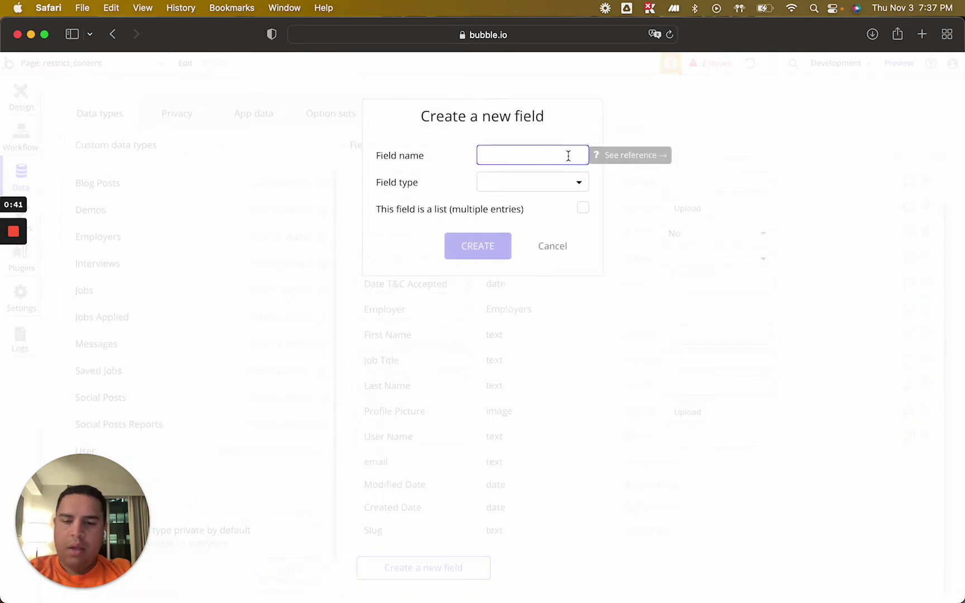
{"action": "type", "text": "Role"}
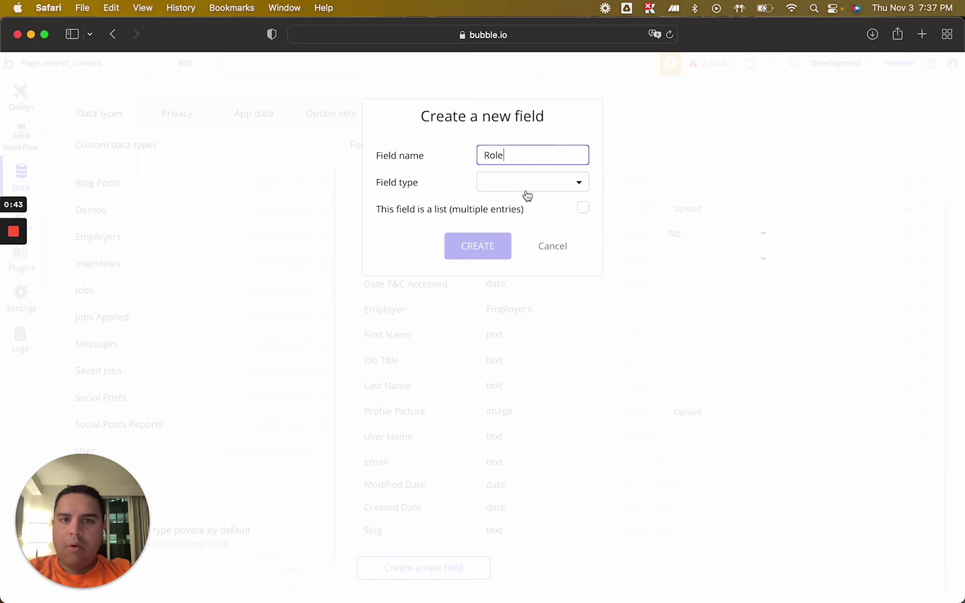
{"action": "left_click", "coordinate": [532, 182]}
{"action": "type", "text": "user"}
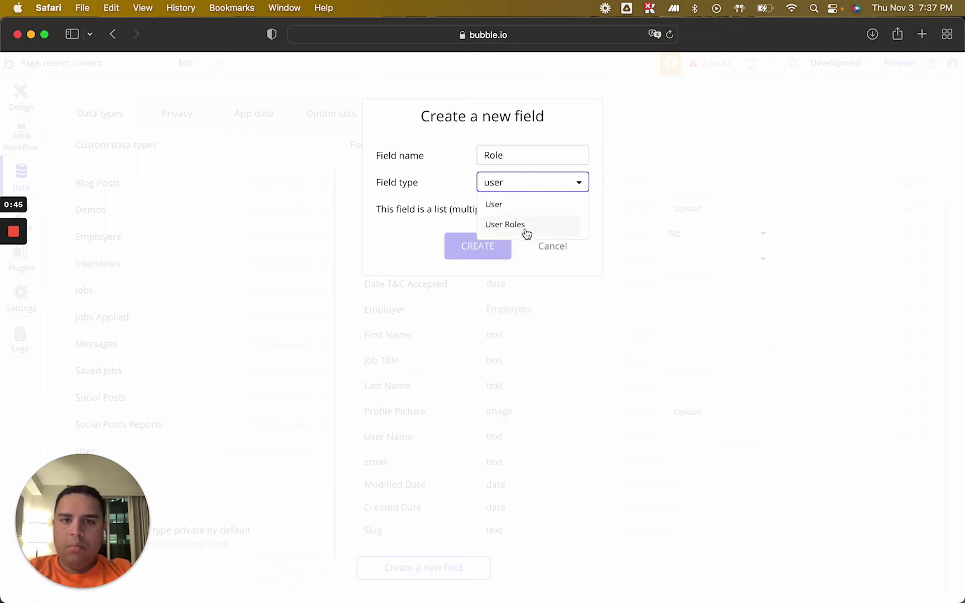
{"action": "left_click", "coordinate": [505, 225]}
{"action": "left_click", "coordinate": [477, 246]}
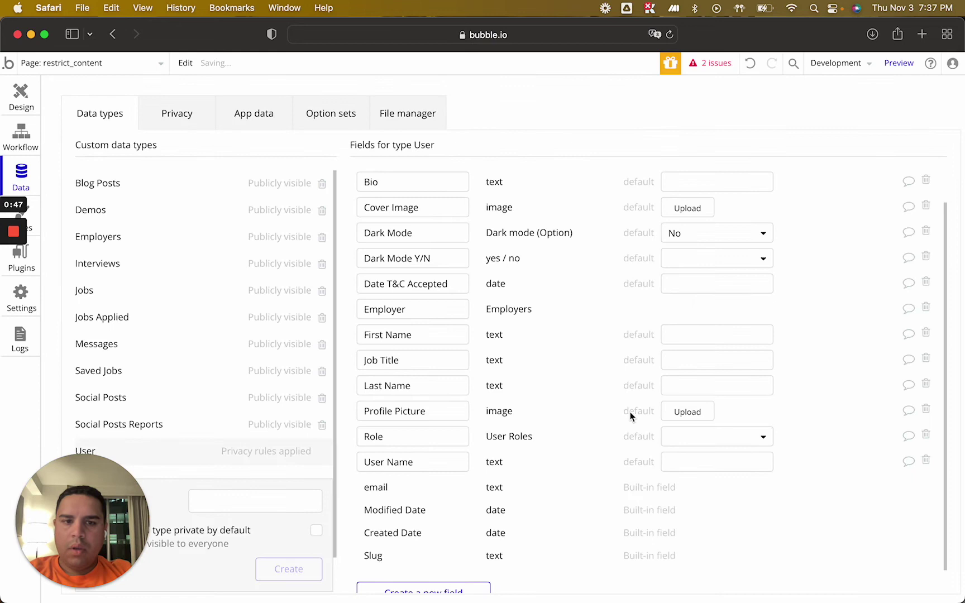
{"action": "left_click", "coordinate": [717, 436]}
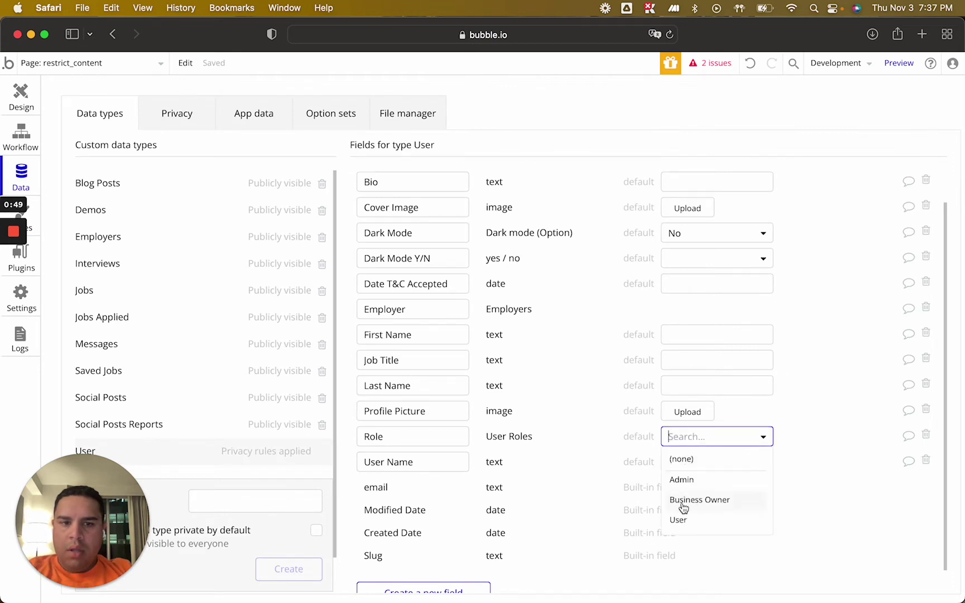
{"action": "left_click", "coordinate": [679, 520]}
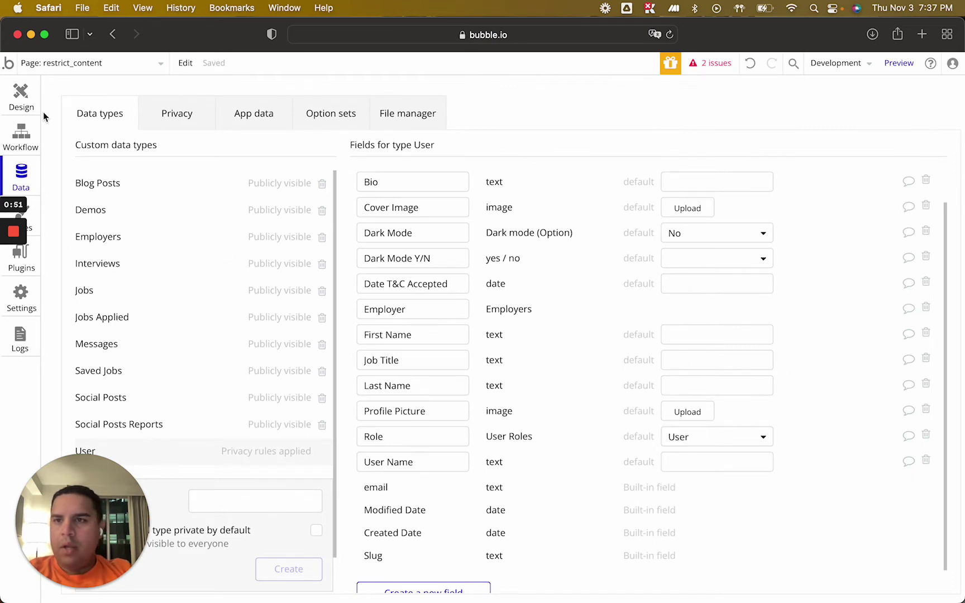
Draw a text element across the page top reading 'This is the admin page'
{"action": "left_click", "coordinate": [22, 98]}
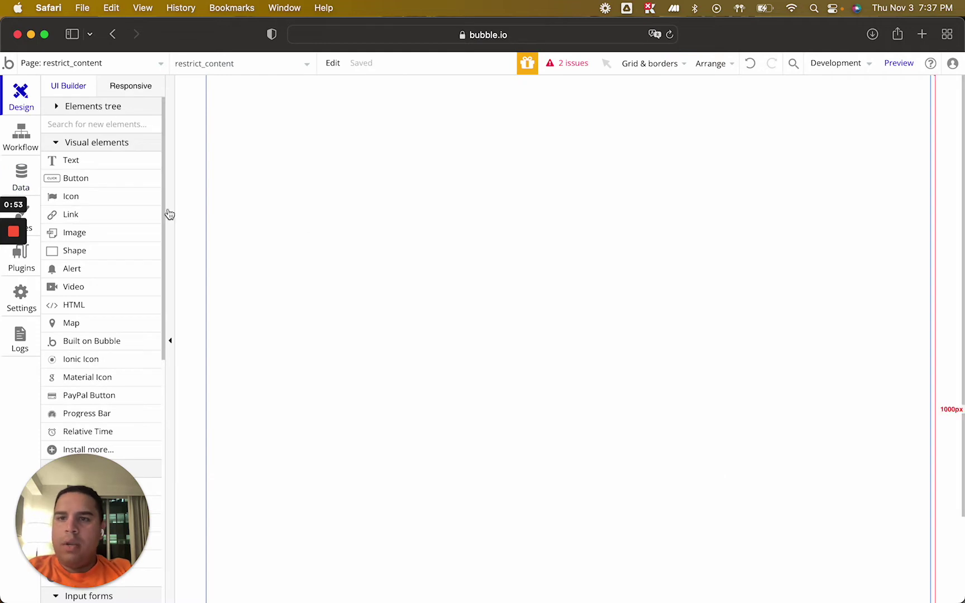
{"action": "left_click", "coordinate": [71, 159]}
{"action": "left_click_drag", "start_coordinate": [282, 142], "coordinate": [854, 181]}
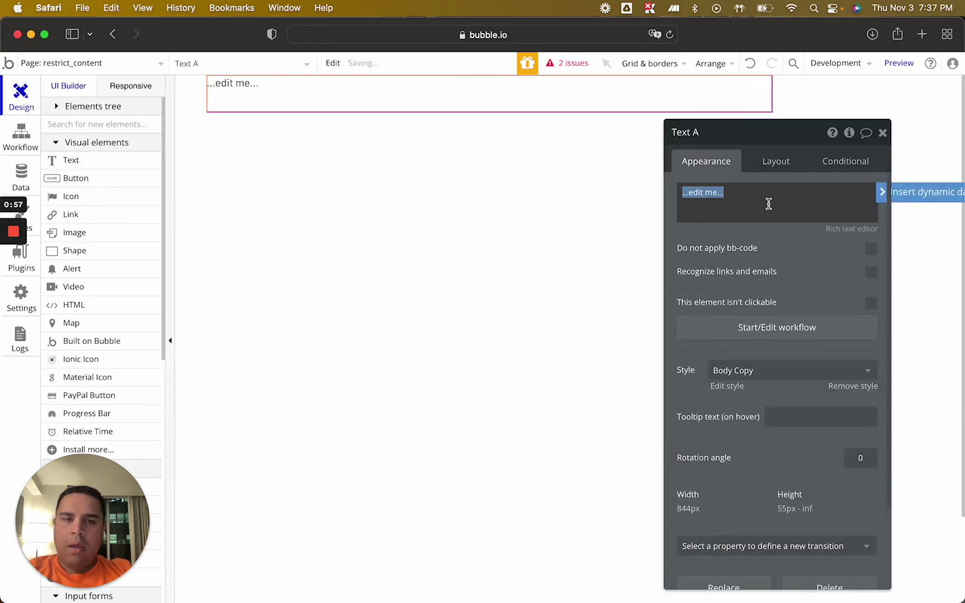
{"action": "type", "text": "This is the admin"}
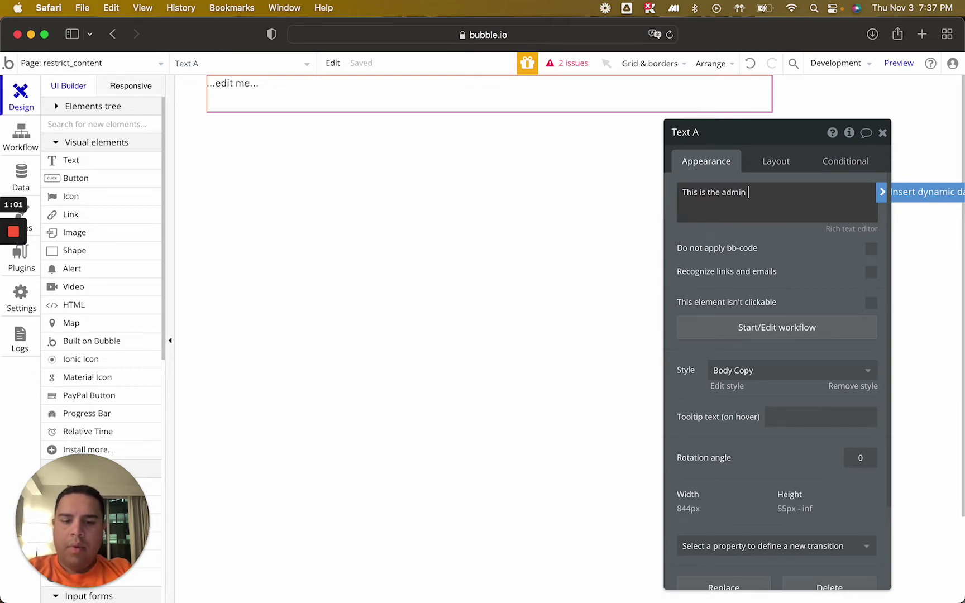
{"action": "type", "text": "ge"}
{"action": "left_click", "coordinate": [817, 282]}
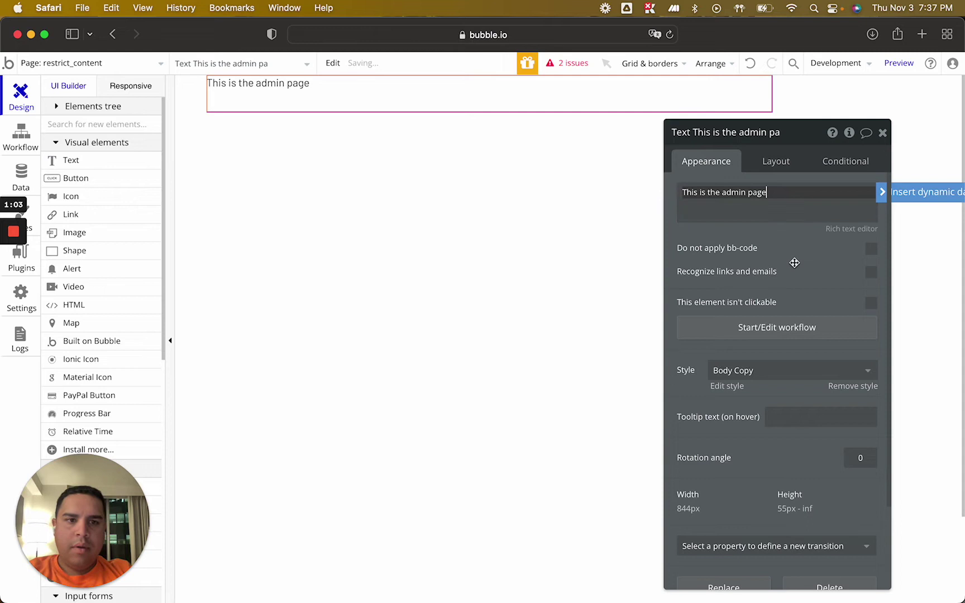
Remove the heading's preset style and make it centered, bold and larger
{"action": "left_click", "coordinate": [845, 386]}
{"action": "left_click", "coordinate": [775, 465]}
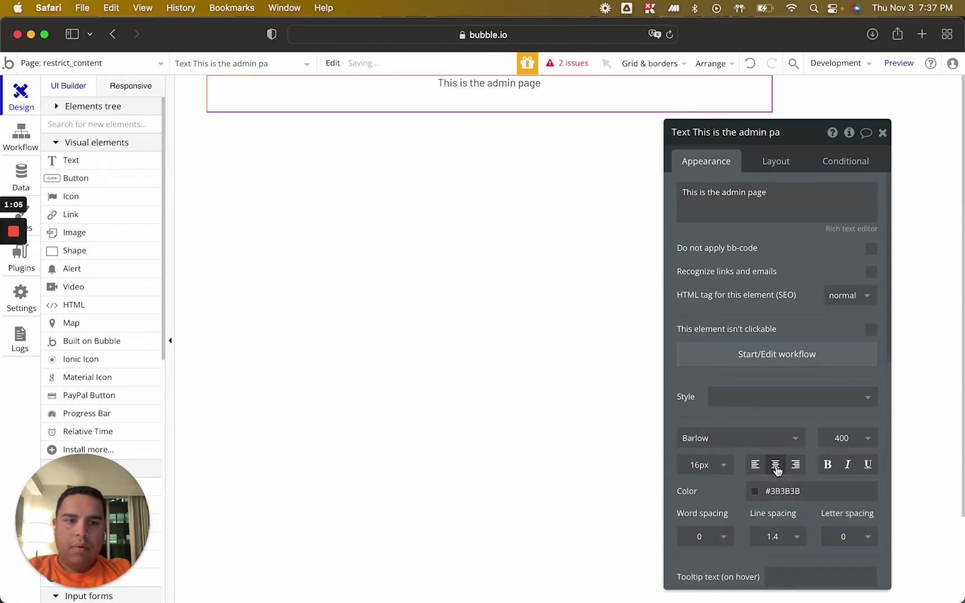
{"action": "left_click", "coordinate": [827, 466]}
{"action": "left_click", "coordinate": [700, 464]}
{"action": "type", "text": "22"}
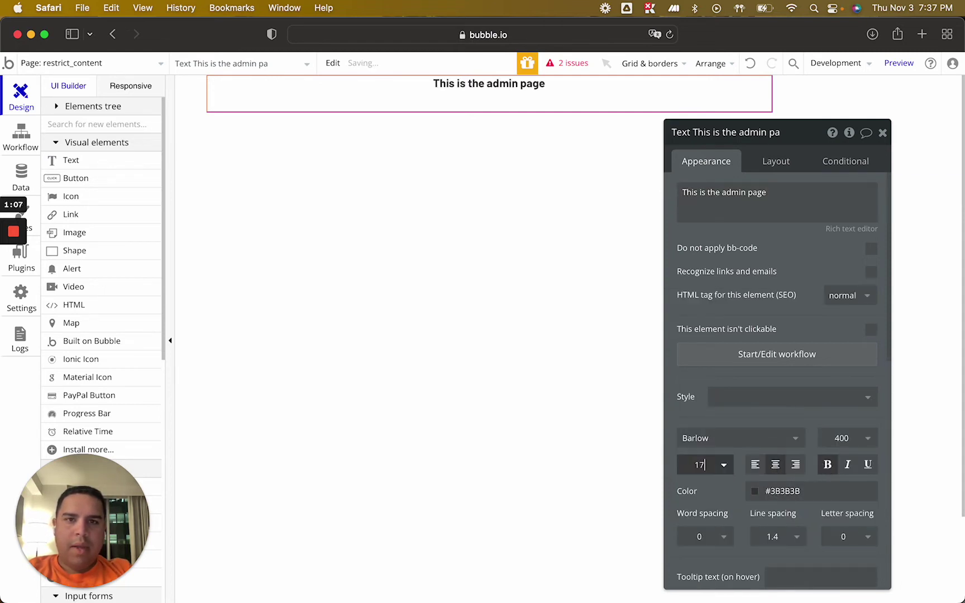
{"action": "key", "text": "Return"}
Turn off the heading's fixed width and give it a 60px top margin
{"action": "left_click", "coordinate": [776, 161]}
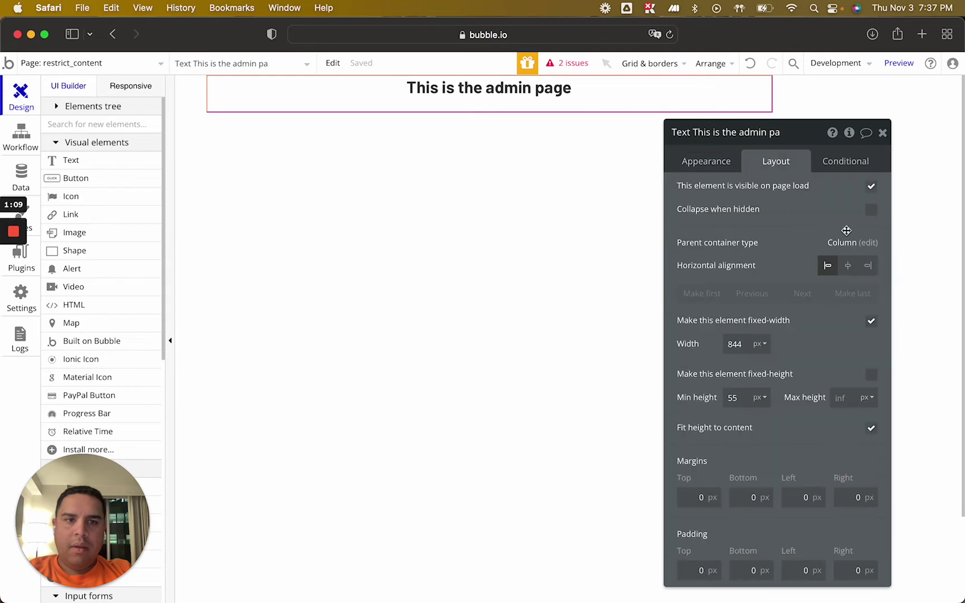
{"action": "left_click", "coordinate": [871, 320]}
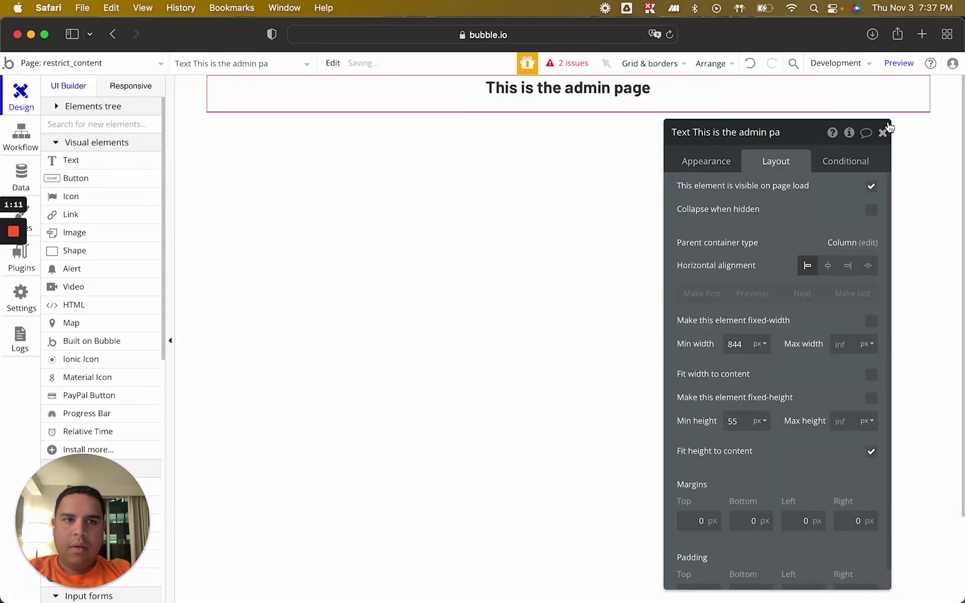
{"action": "left_click", "coordinate": [692, 521]}
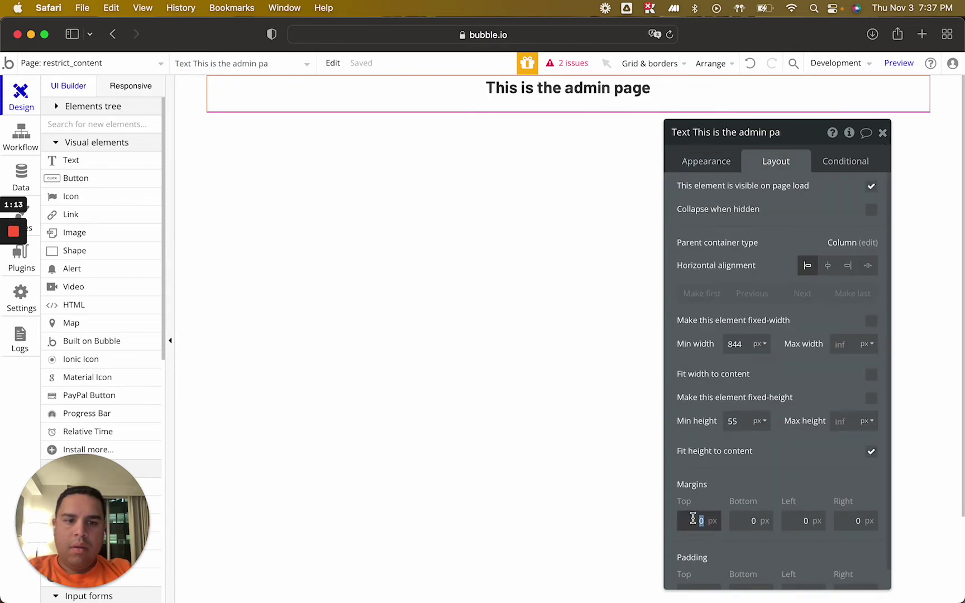
{"action": "type", "text": "60"}
{"action": "key", "text": "Return"}
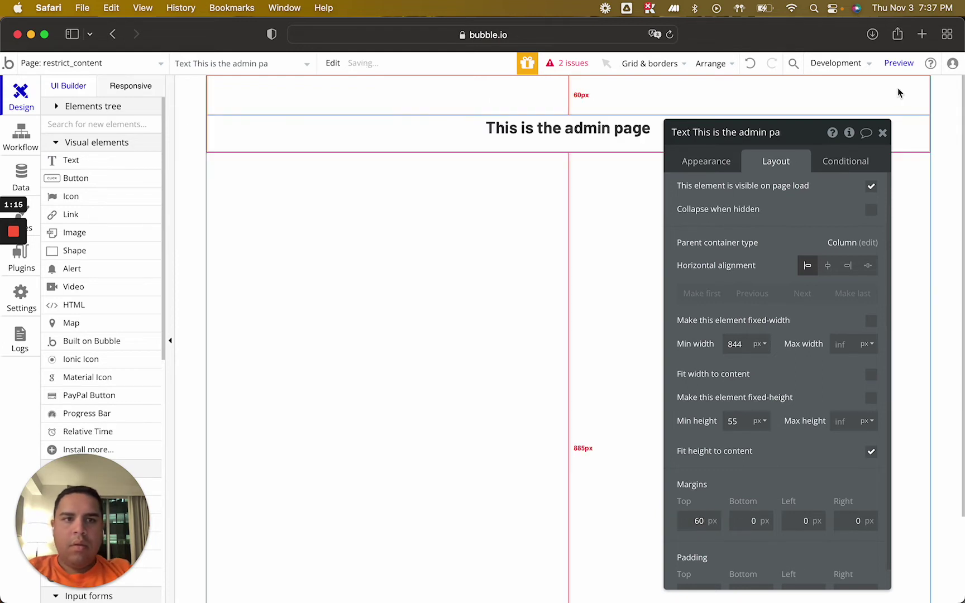
{"action": "left_click", "coordinate": [882, 133]}
{"action": "left_click", "coordinate": [703, 234]}
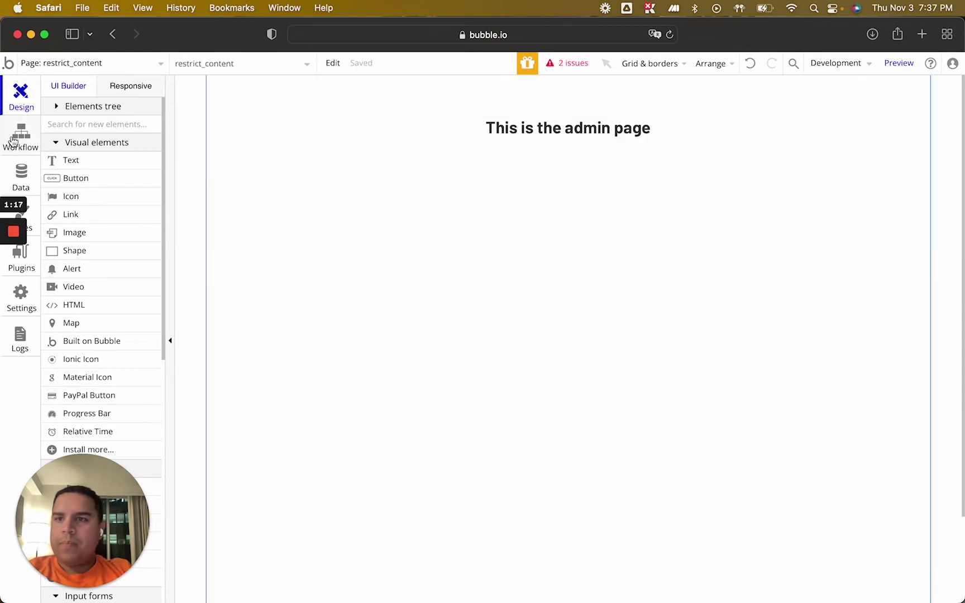
Add a 'Page is loaded' workflow with a 'Go to page' action to index
{"action": "left_click", "coordinate": [13, 141]}
{"action": "left_click", "coordinate": [154, 127]}
{"action": "mouse_move", "coordinate": [119, 242]}
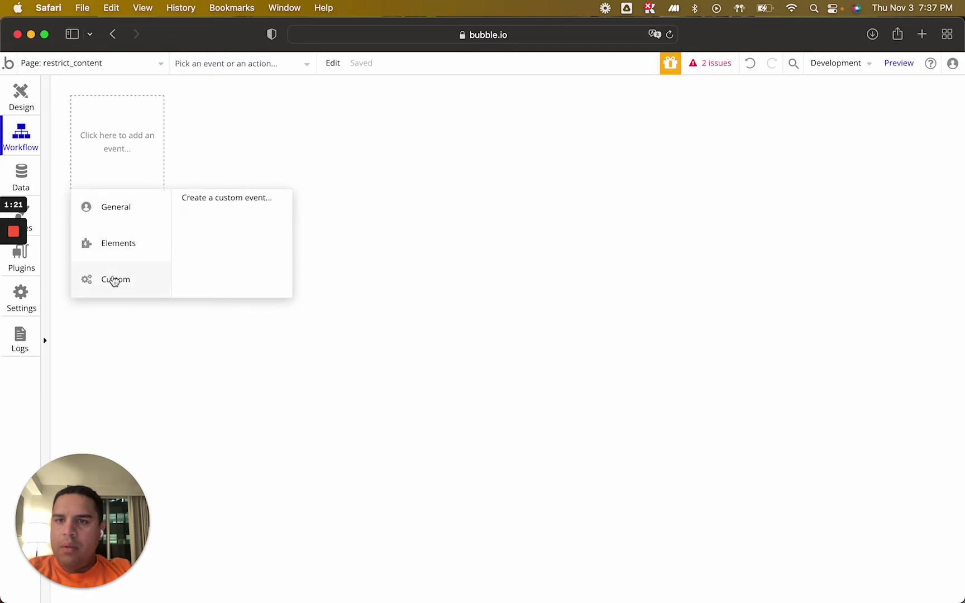
{"action": "mouse_move", "coordinate": [116, 207]}
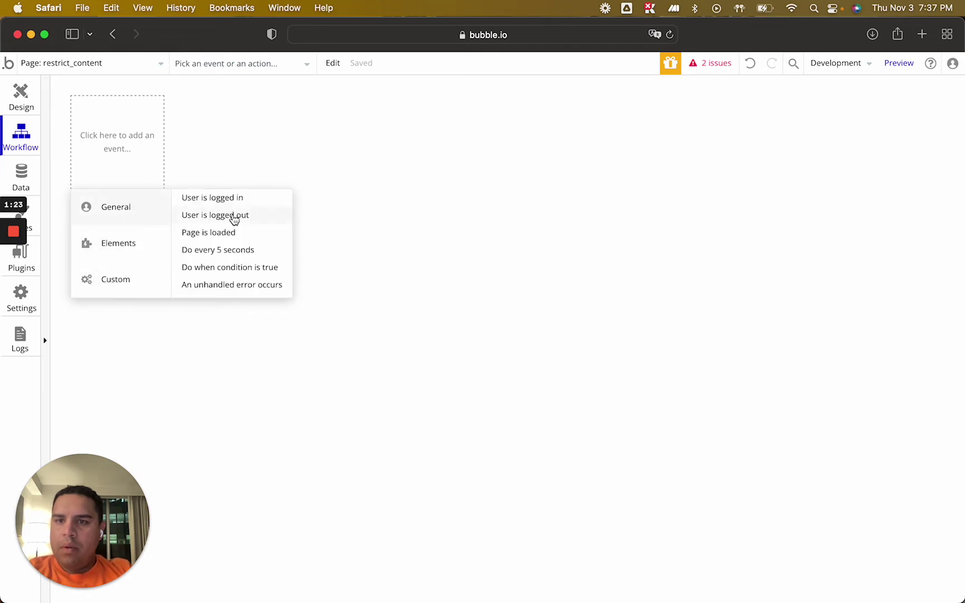
{"action": "left_click", "coordinate": [207, 232]}
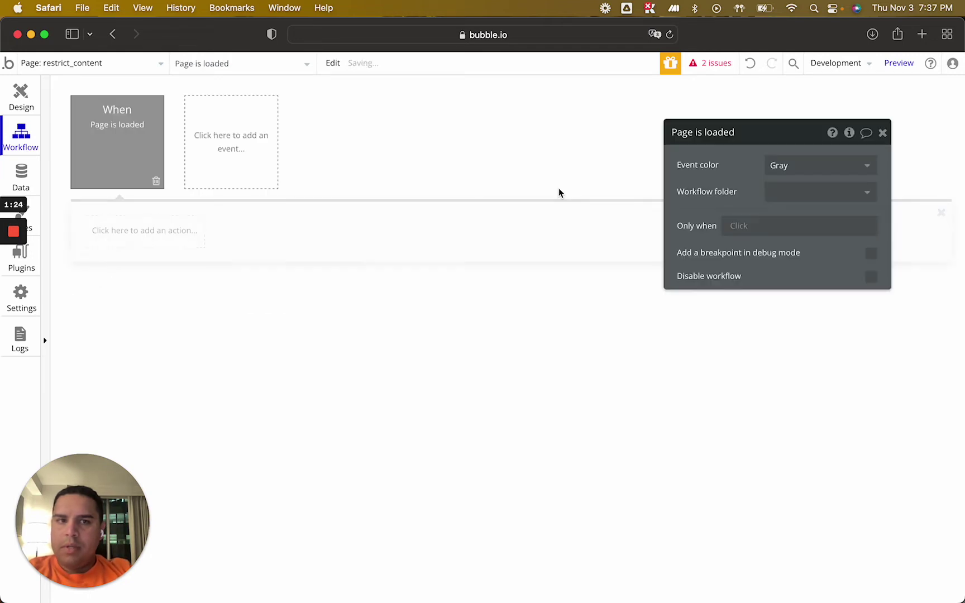
{"action": "left_click", "coordinate": [143, 239]}
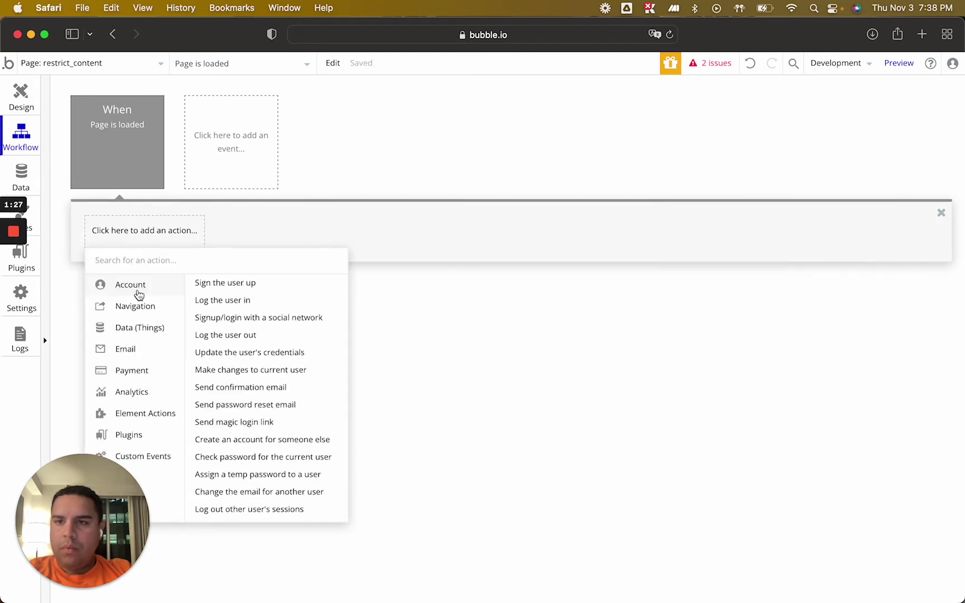
{"action": "mouse_move", "coordinate": [135, 306]}
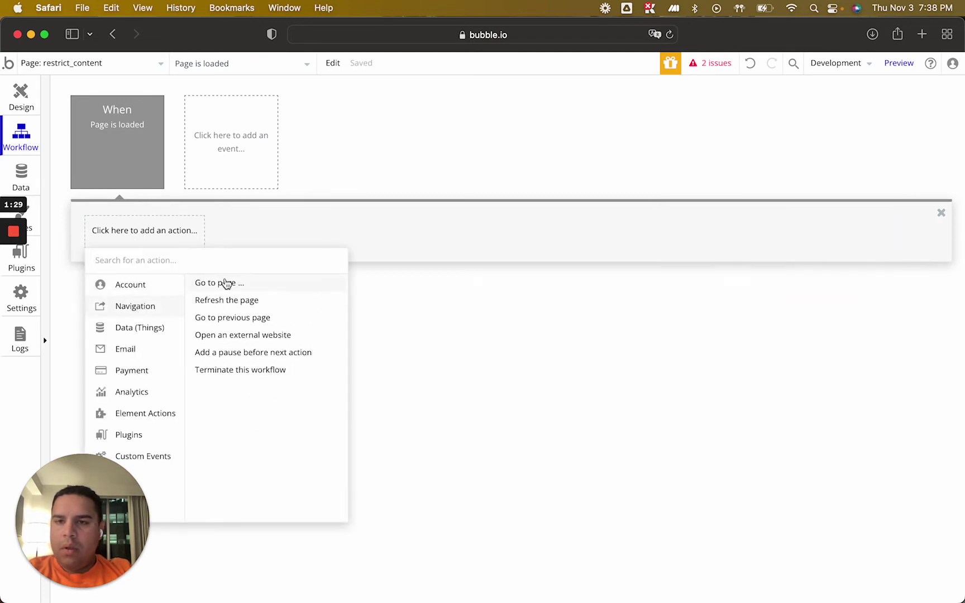
{"action": "left_click", "coordinate": [226, 285]}
{"action": "left_click", "coordinate": [790, 170]}
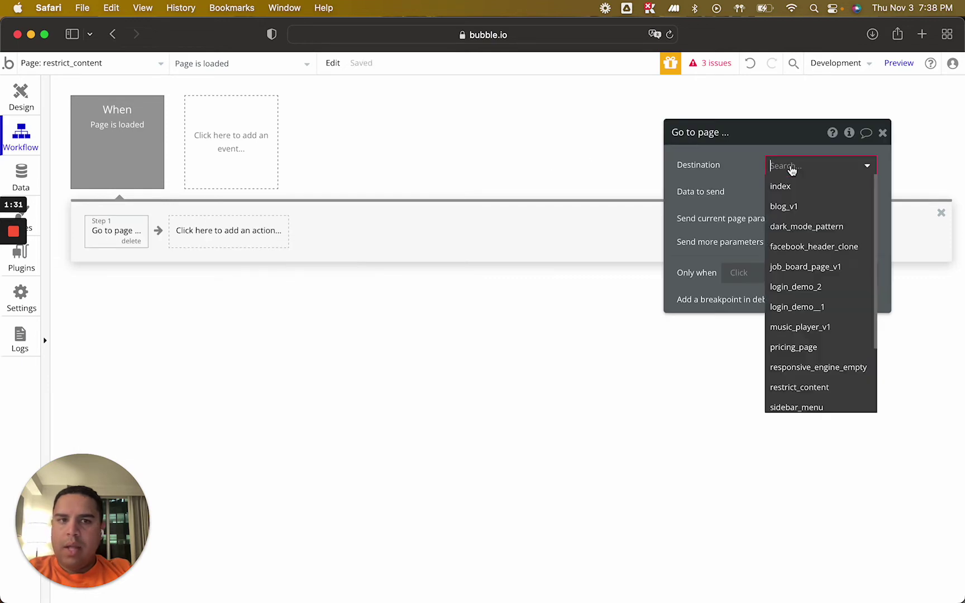
{"action": "left_click", "coordinate": [788, 186]}
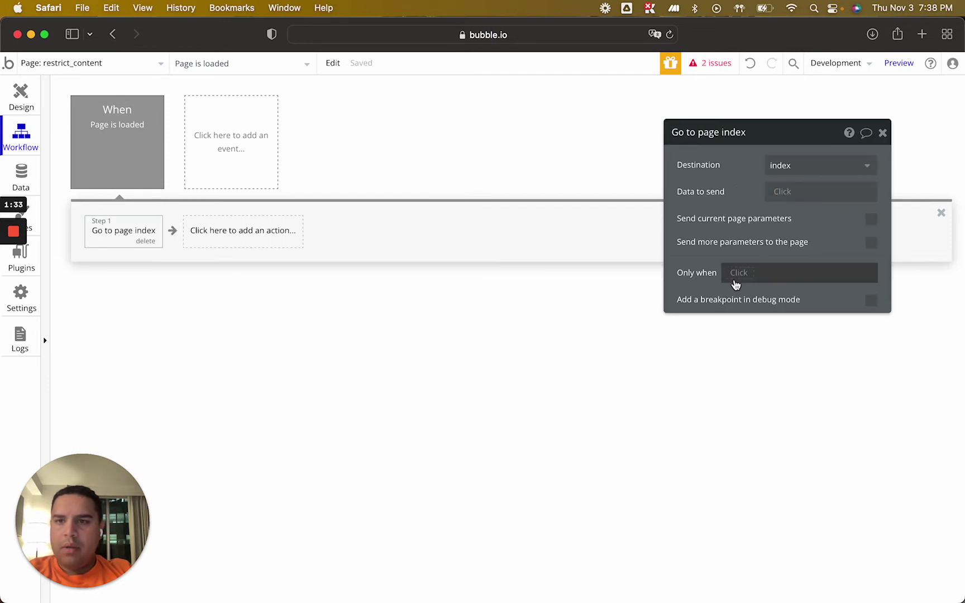
Set the redirect's Only when condition to Current User's Role is not Admin
{"action": "left_click", "coordinate": [119, 150]}
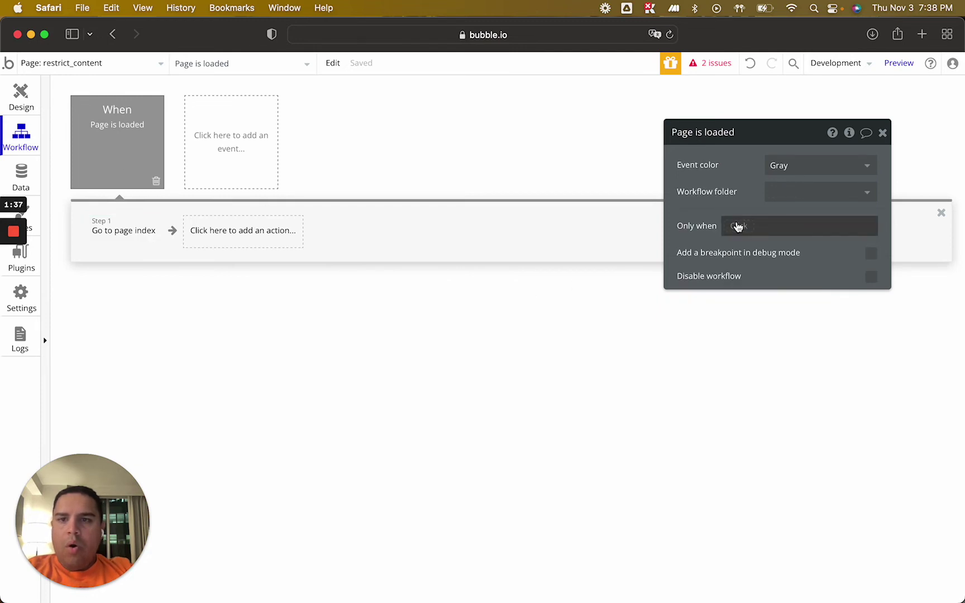
{"action": "left_click", "coordinate": [119, 230]}
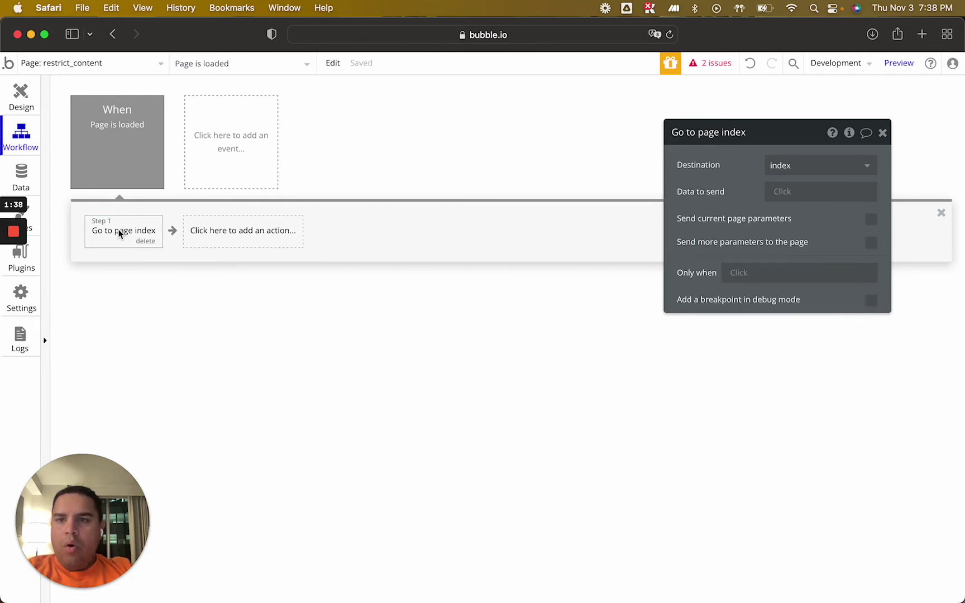
{"action": "left_click", "coordinate": [739, 273]}
{"action": "left_click", "coordinate": [773, 331]}
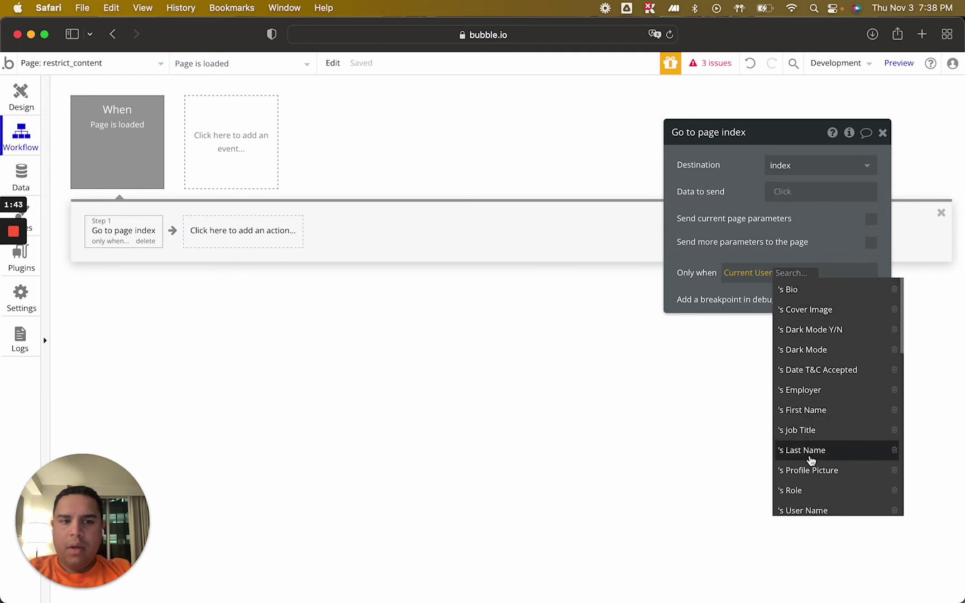
{"action": "scroll", "coordinate": [811, 464], "scroll_direction": "down", "scroll_amount": 1}
{"action": "left_click", "coordinate": [793, 480]}
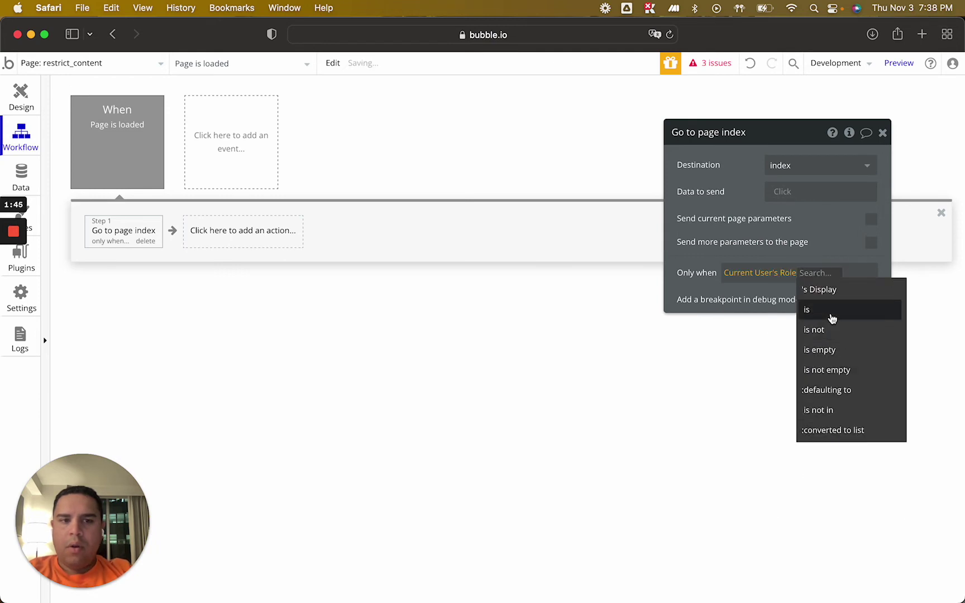
{"action": "left_click", "coordinate": [830, 332]}
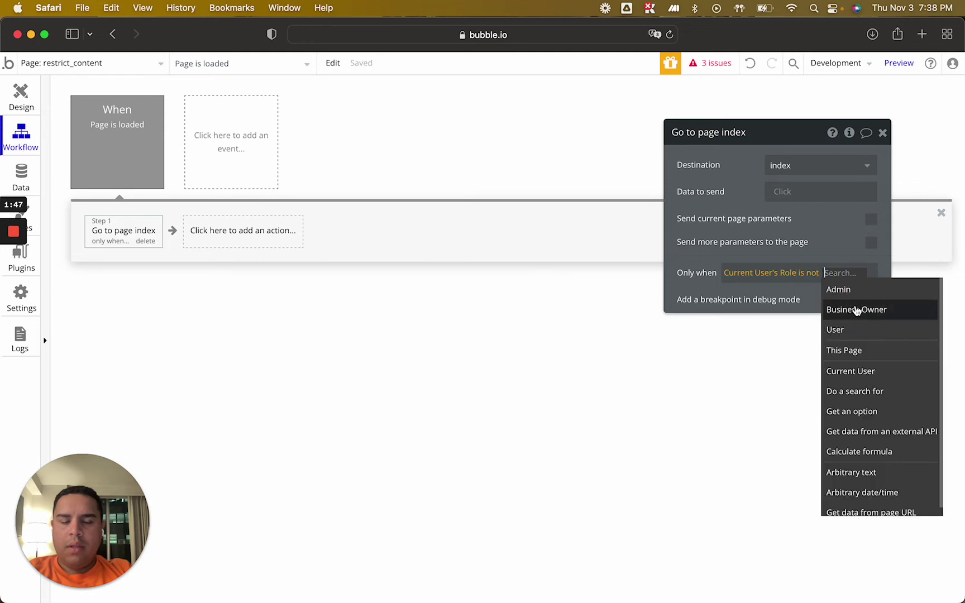
{"action": "left_click", "coordinate": [839, 289]}
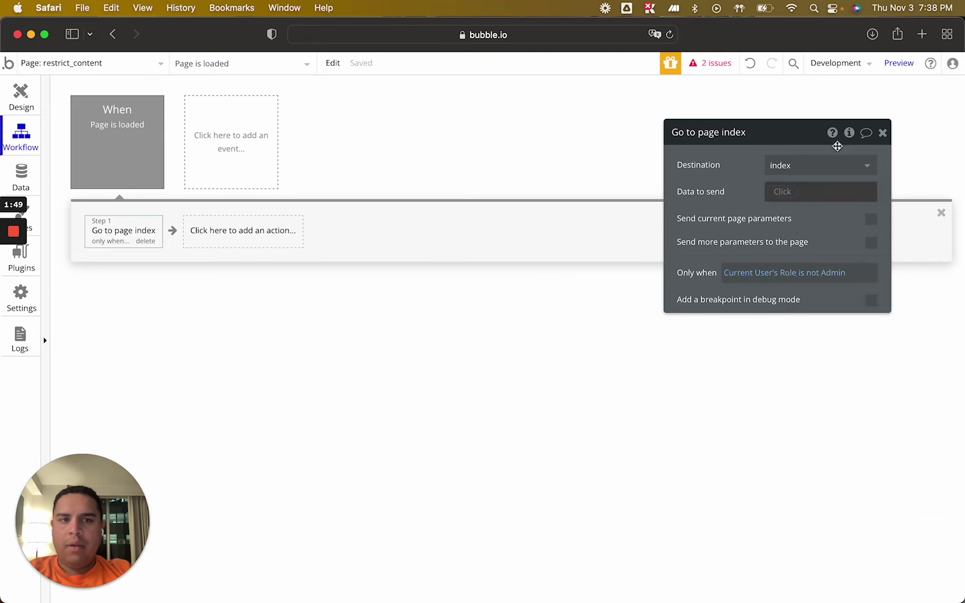
{"action": "left_click", "coordinate": [883, 135]}
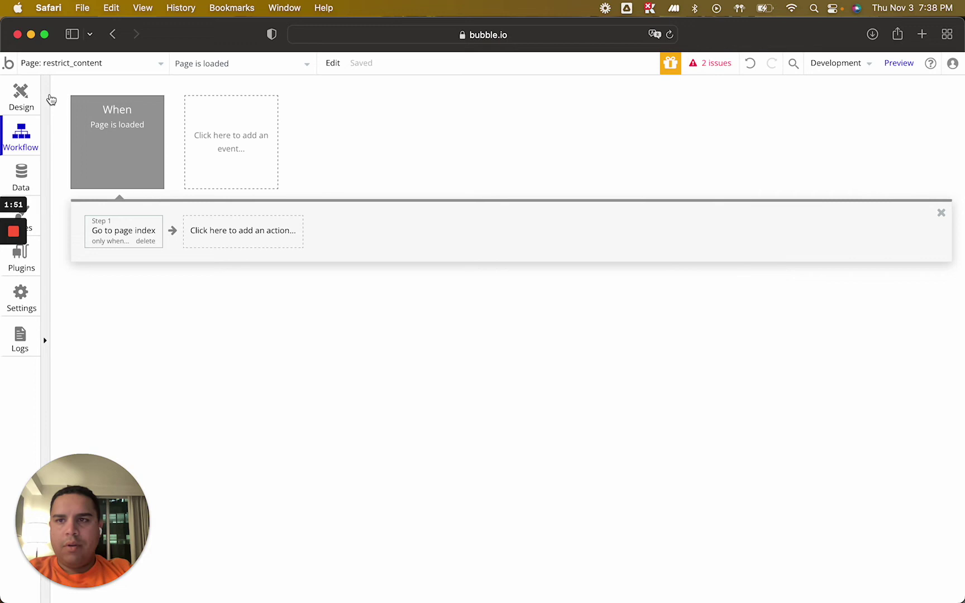
Preview the app, then return to the editor
{"action": "left_click", "coordinate": [20, 96]}
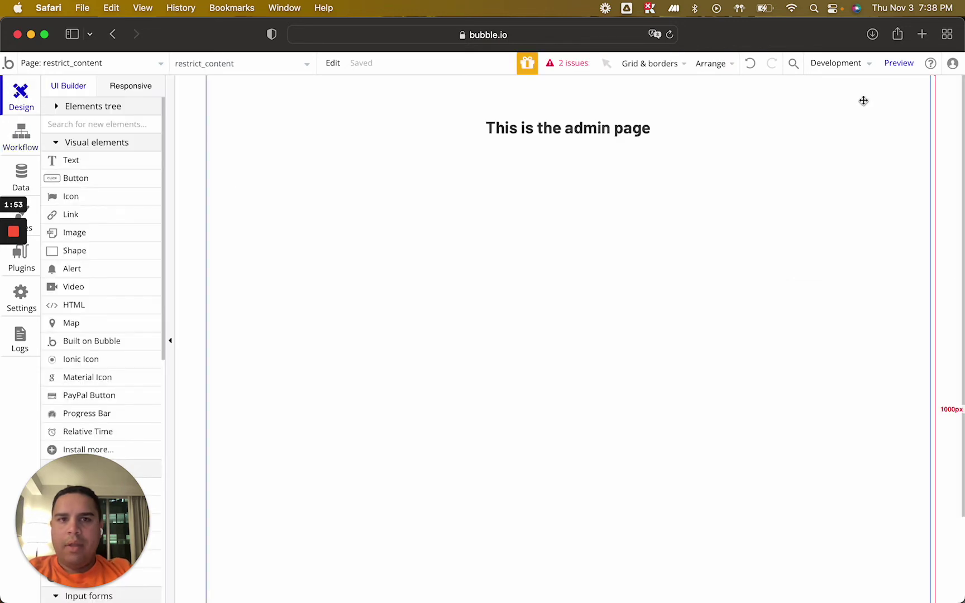
{"action": "left_click", "coordinate": [899, 62]}
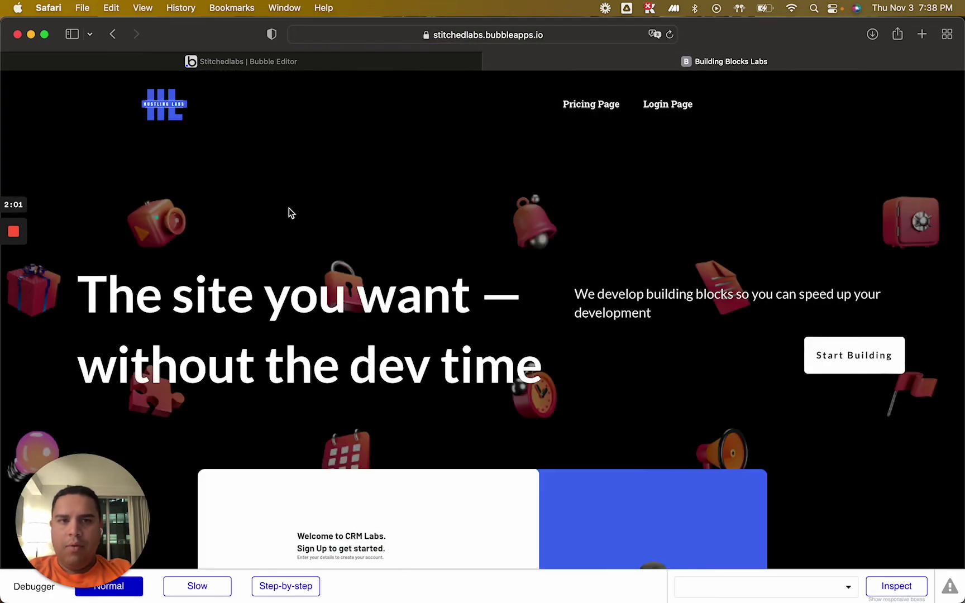
{"action": "left_click", "coordinate": [241, 61]}
Set the fourth user's Role to Admin in App data and save
{"action": "left_click", "coordinate": [21, 153]}
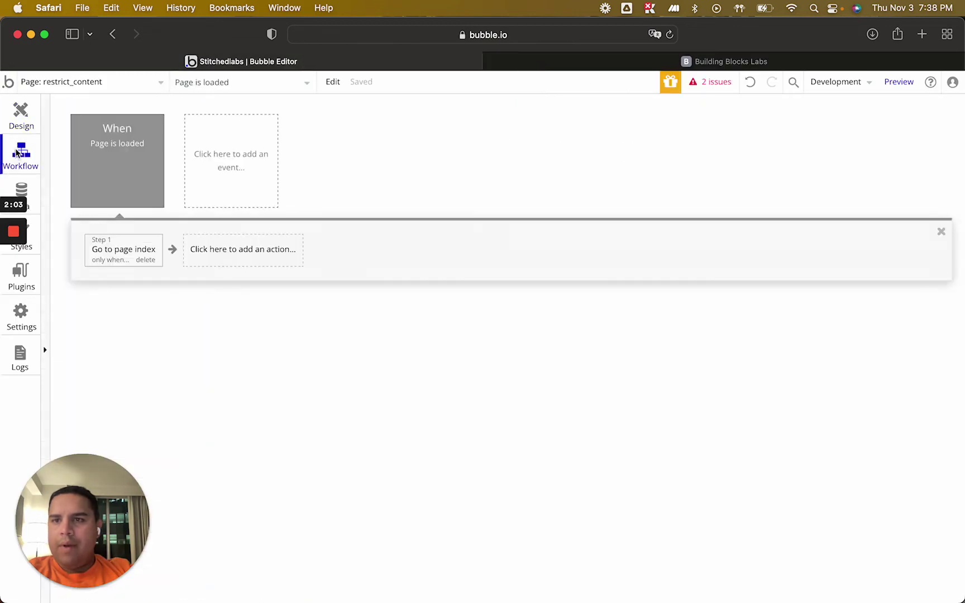
{"action": "left_click", "coordinate": [20, 188]}
{"action": "left_click", "coordinate": [242, 134]}
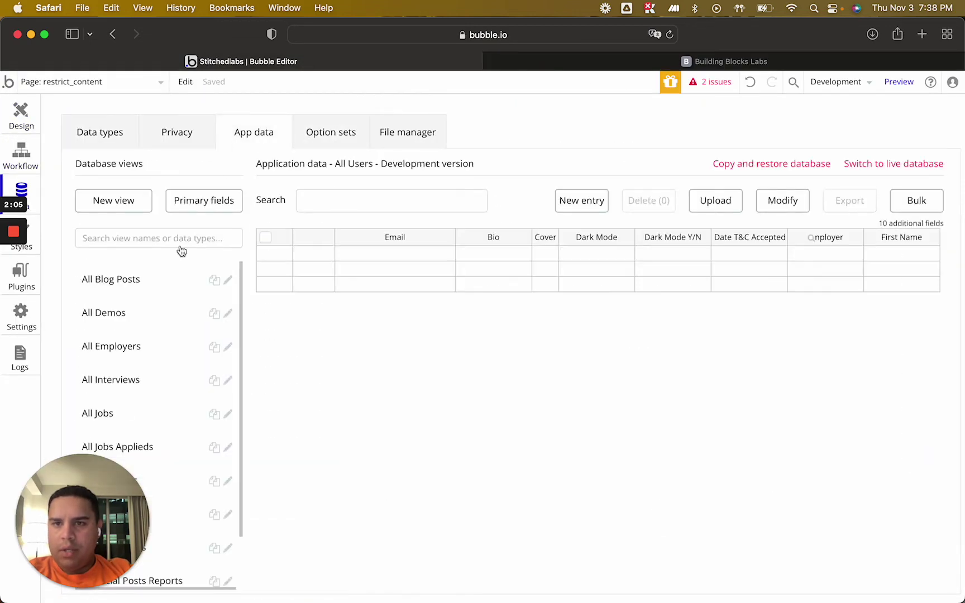
{"action": "scroll", "coordinate": [122, 394], "scroll_direction": "down", "scroll_amount": 3}
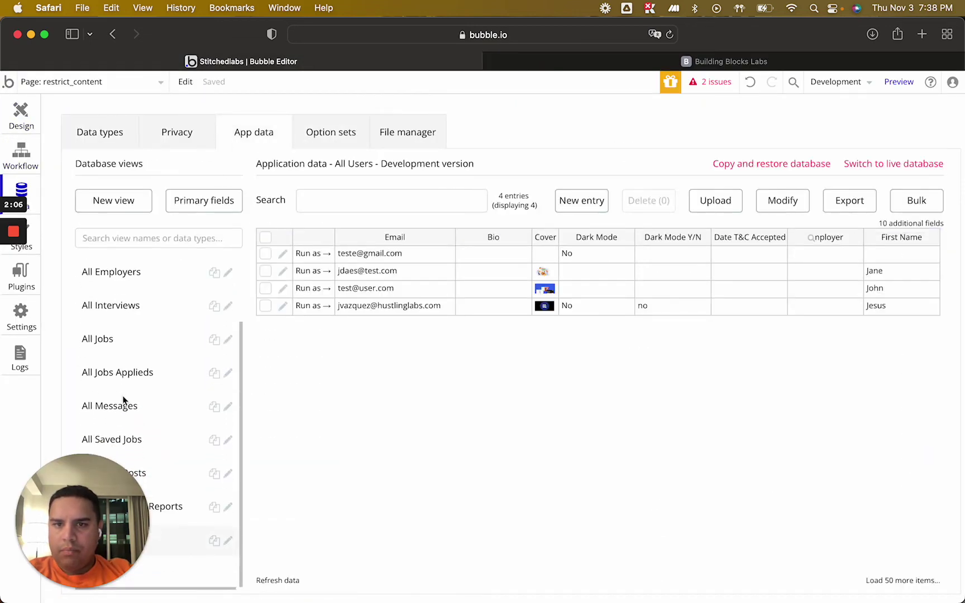
{"action": "left_click", "coordinate": [285, 306]}
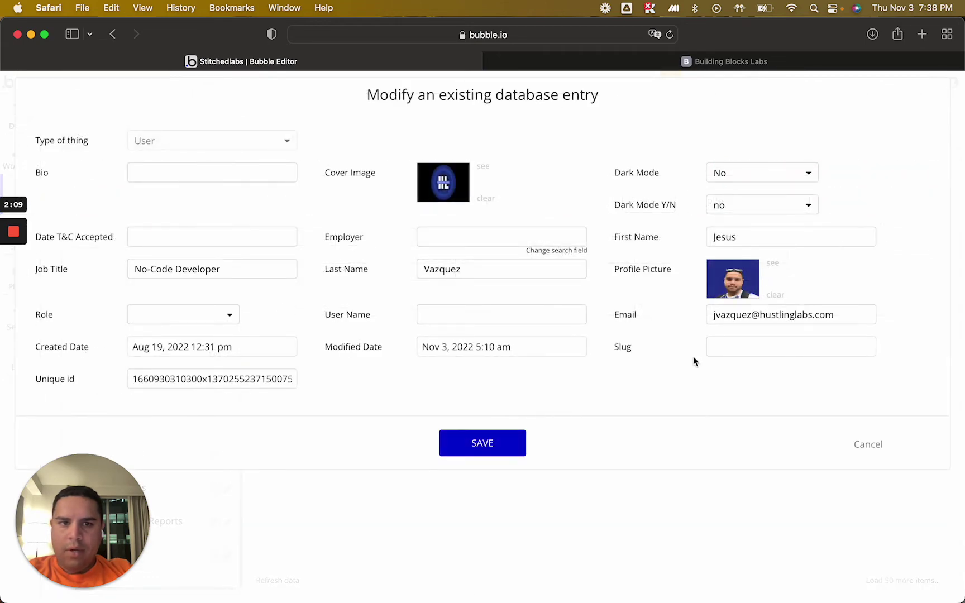
{"action": "left_click", "coordinate": [157, 311]}
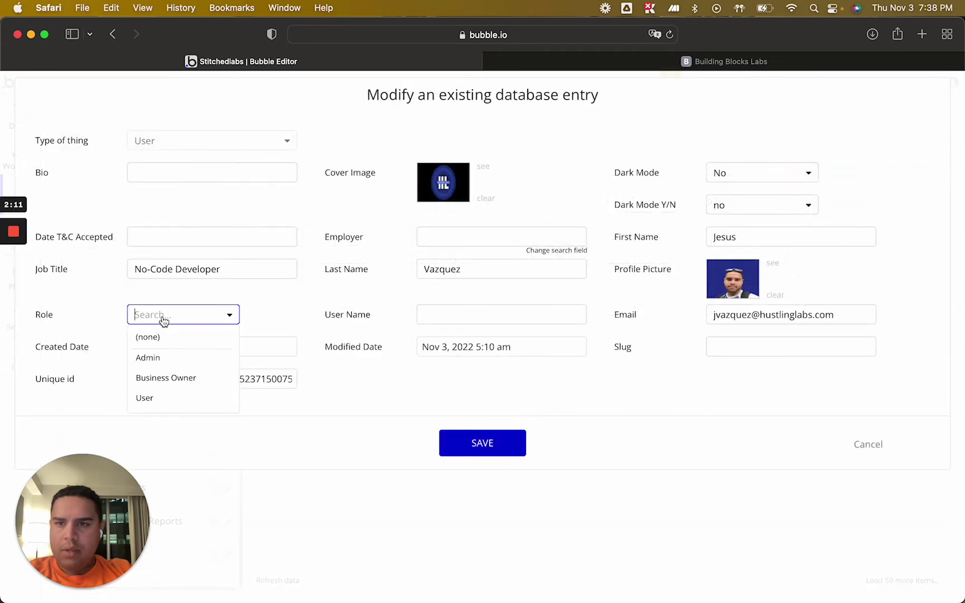
{"action": "left_click", "coordinate": [158, 359]}
{"action": "left_click", "coordinate": [510, 446]}
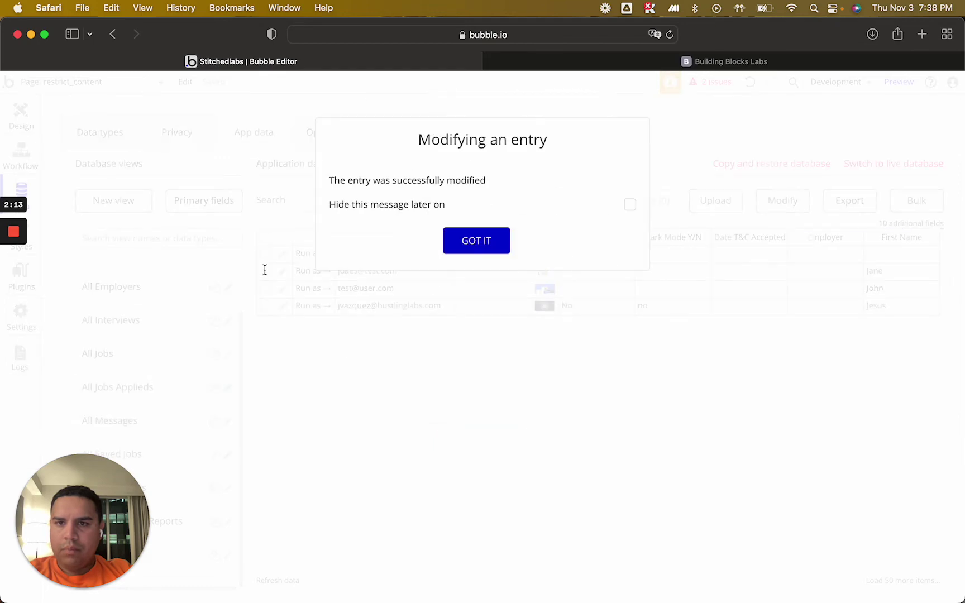
Dismiss the save confirmation for good and run the app as that user
{"action": "left_click", "coordinate": [630, 205]}
{"action": "left_click", "coordinate": [476, 241]}
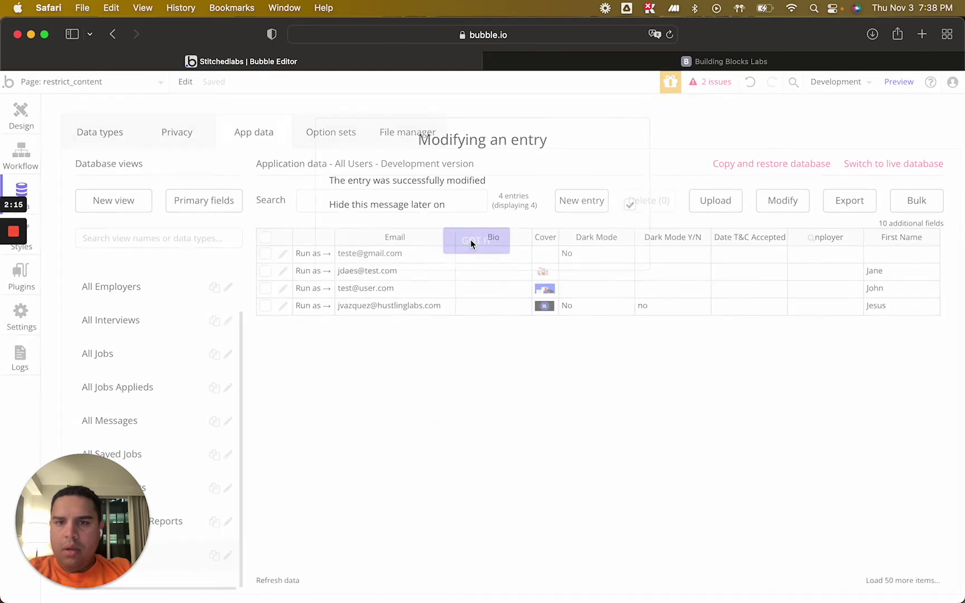
{"action": "left_click", "coordinate": [307, 306]}
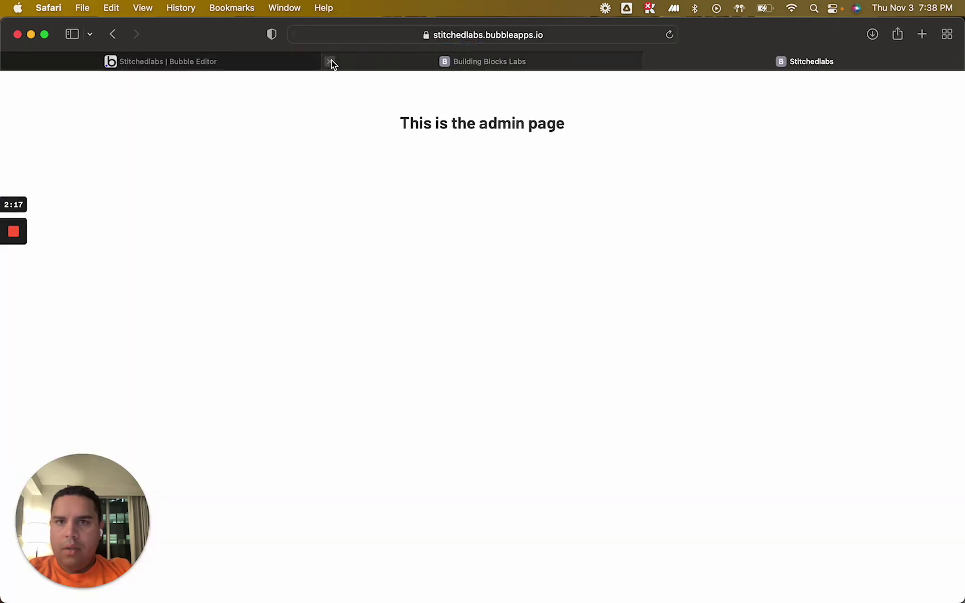
Change the last user's Role to Business Owner, save, and reload the app to test the redirect
{"action": "left_click", "coordinate": [410, 61]}
{"action": "left_click", "coordinate": [284, 305]}
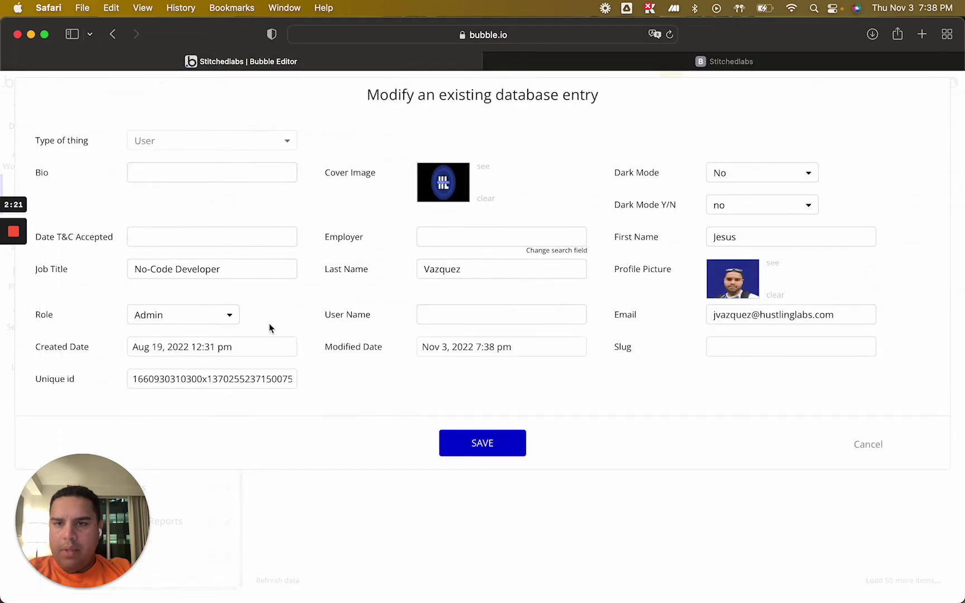
{"action": "left_click", "coordinate": [184, 314]}
{"action": "left_click", "coordinate": [166, 377]}
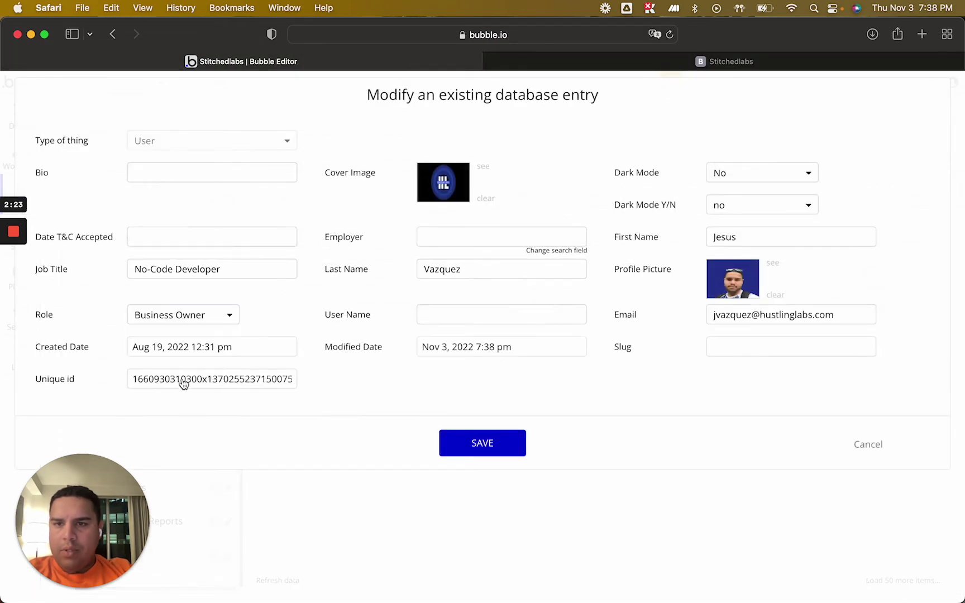
{"action": "left_click", "coordinate": [483, 443]}
{"action": "left_click", "coordinate": [682, 62]}
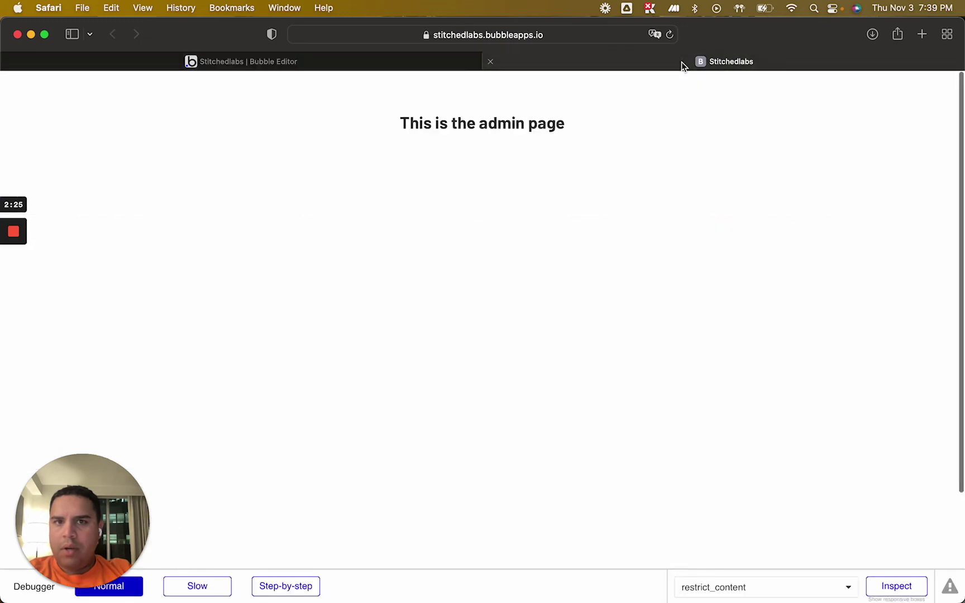
{"action": "left_click", "coordinate": [668, 35]}
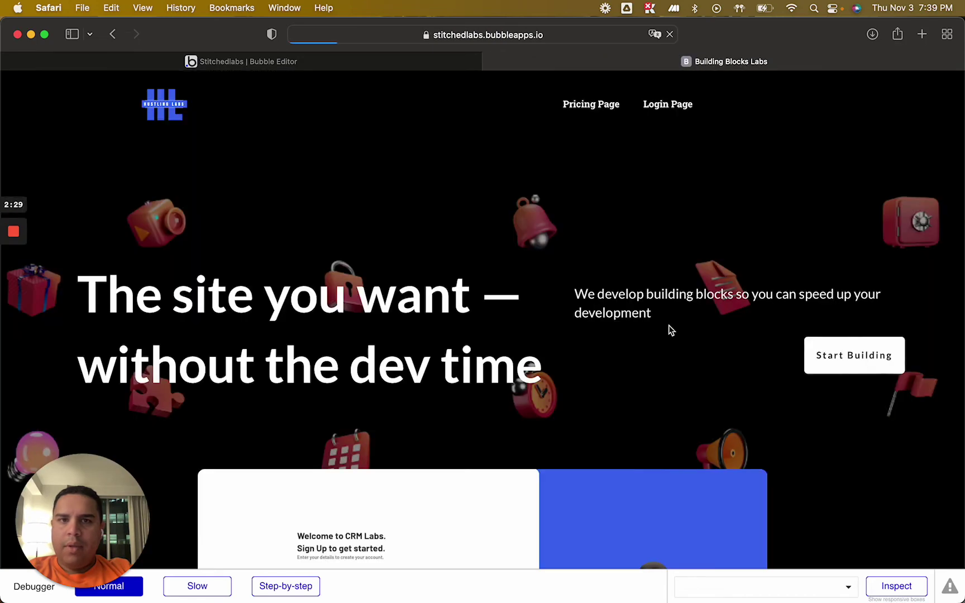
Restore the last user's Role to Admin, save, and run the app as them
{"action": "left_click", "coordinate": [221, 61]}
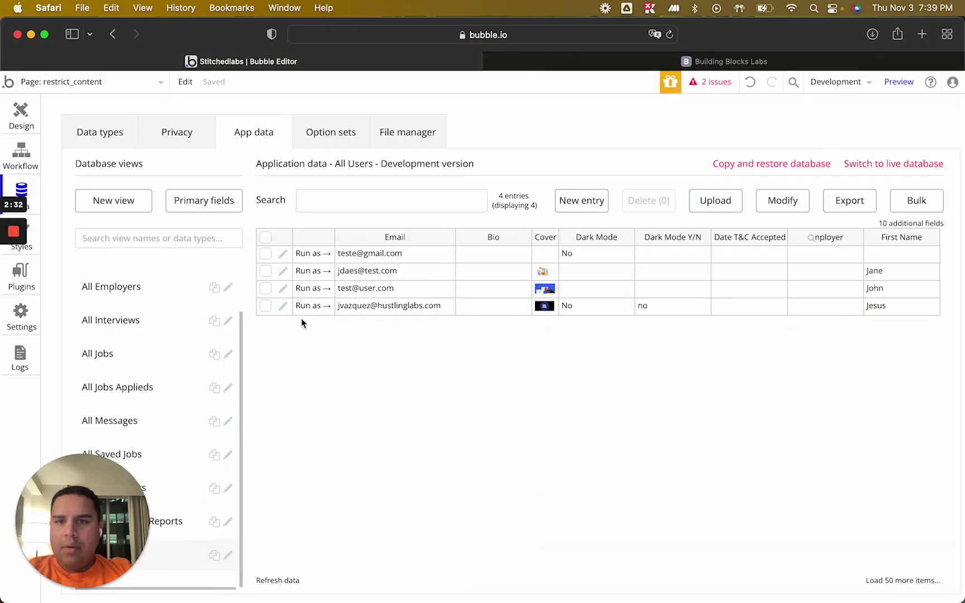
{"action": "left_click", "coordinate": [285, 308]}
{"action": "left_click", "coordinate": [184, 315]}
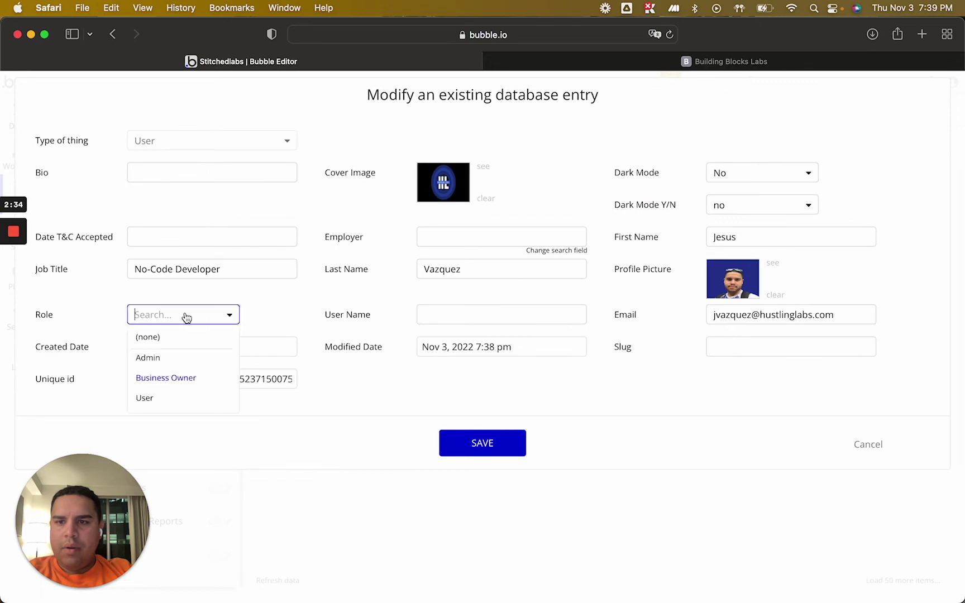
{"action": "left_click", "coordinate": [178, 359]}
{"action": "left_click", "coordinate": [489, 445]}
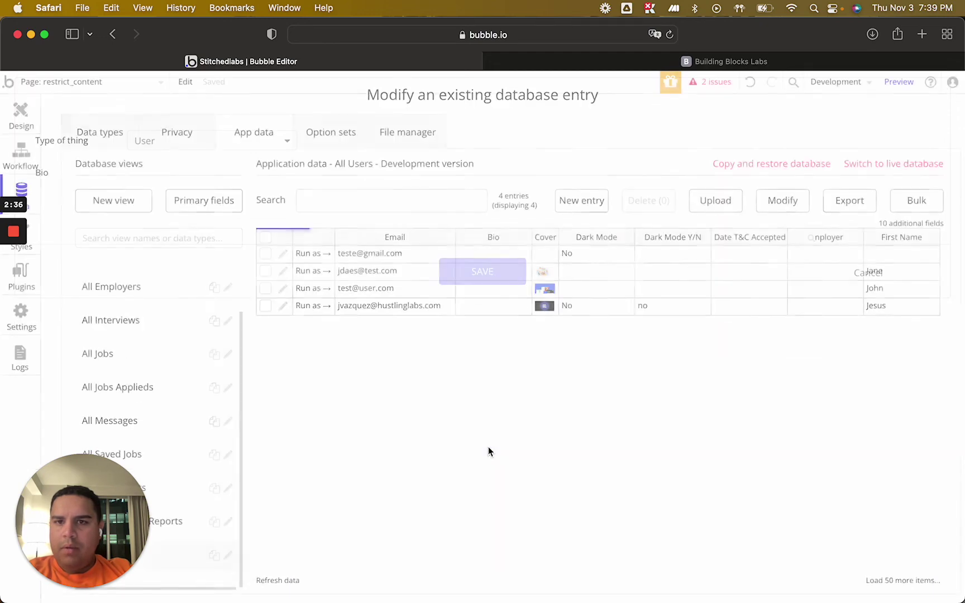
{"action": "left_click", "coordinate": [310, 306]}
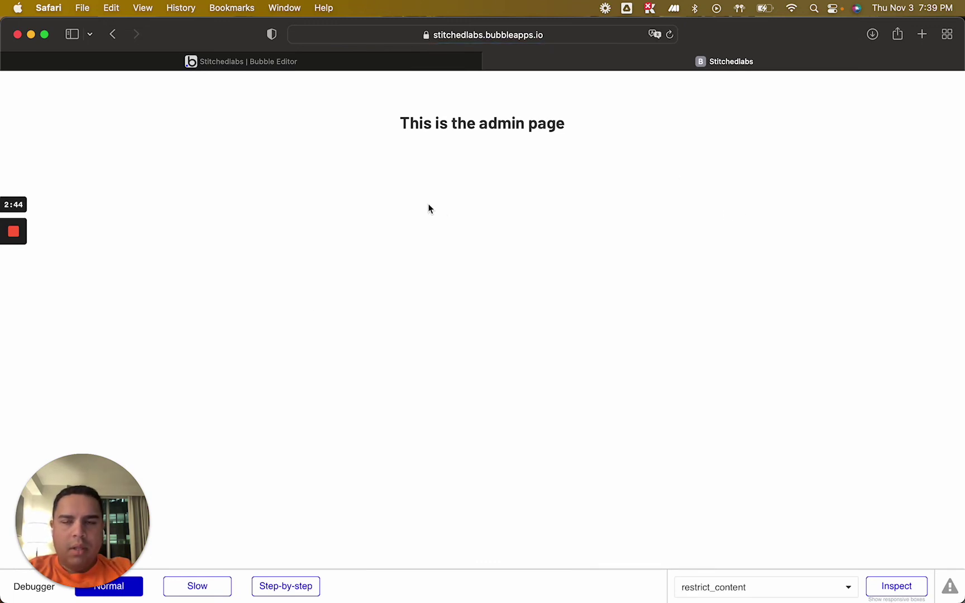
{"action": "left_click", "coordinate": [295, 63]}
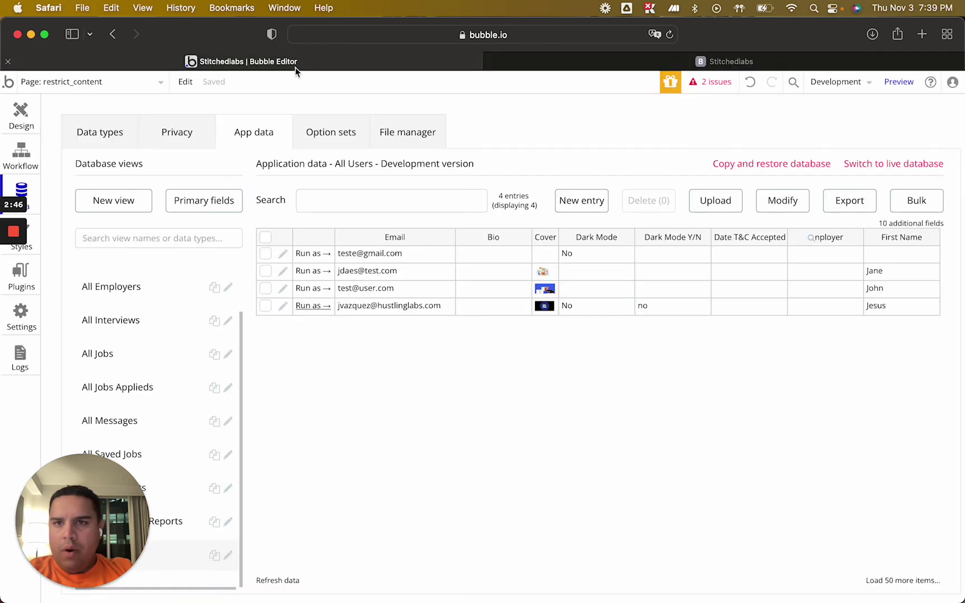
{"action": "left_click", "coordinate": [20, 116]}
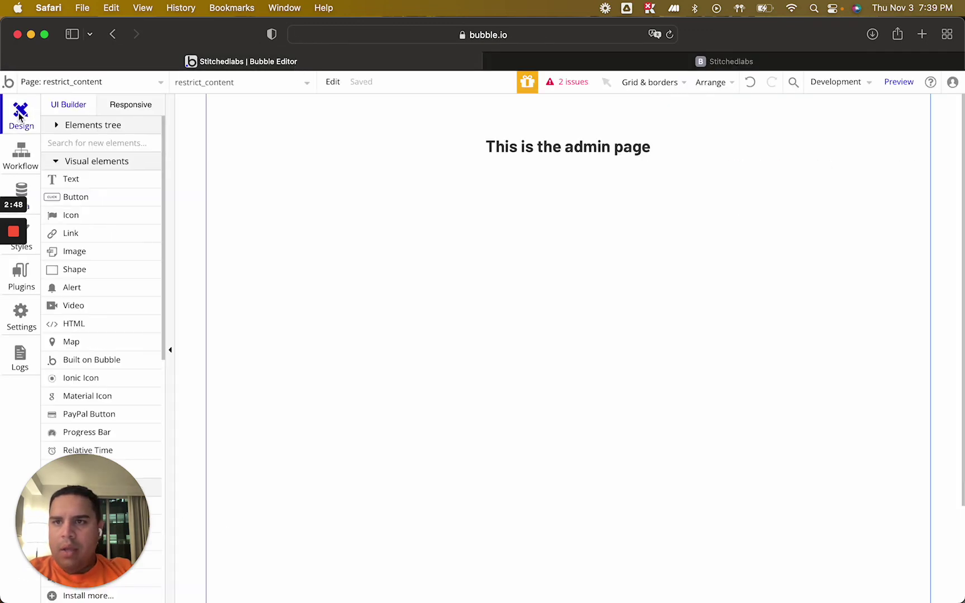
{"action": "left_click", "coordinate": [679, 62]}
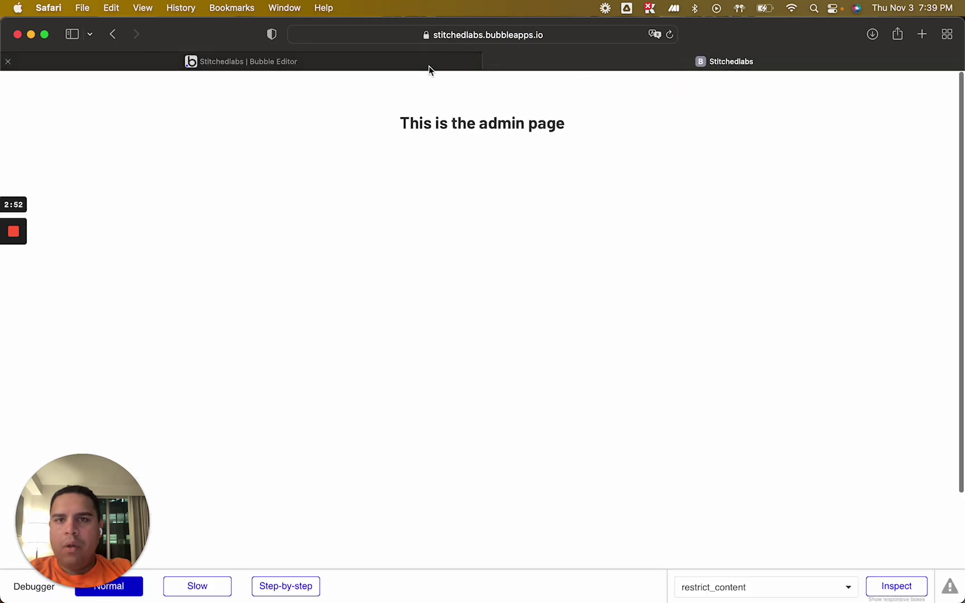
{"action": "mouse_move", "coordinate": [248, 61]}
{"action": "left_click", "coordinate": [429, 66]}
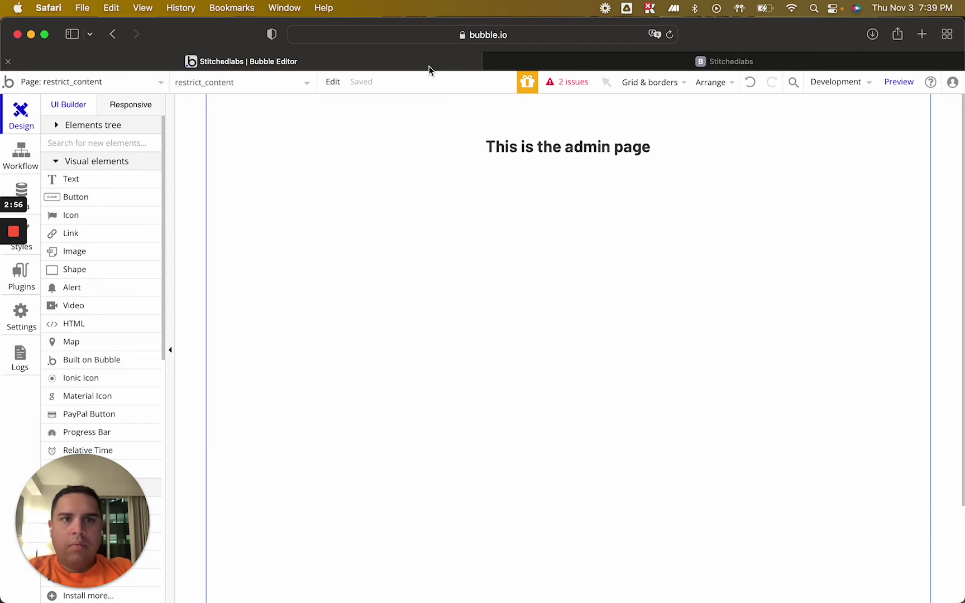
{"action": "left_click", "coordinate": [660, 68]}
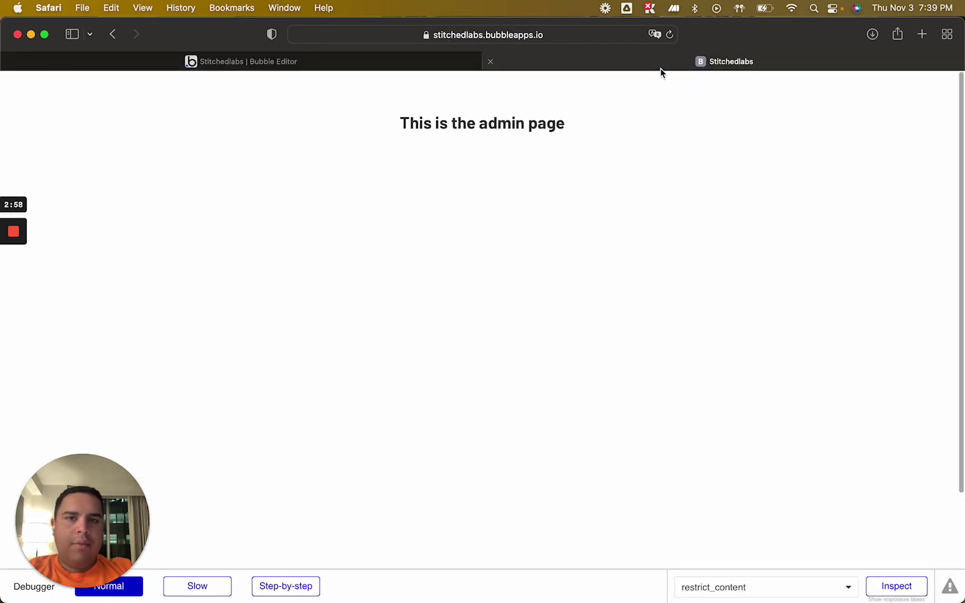
{"action": "double_click", "coordinate": [501, 123]}
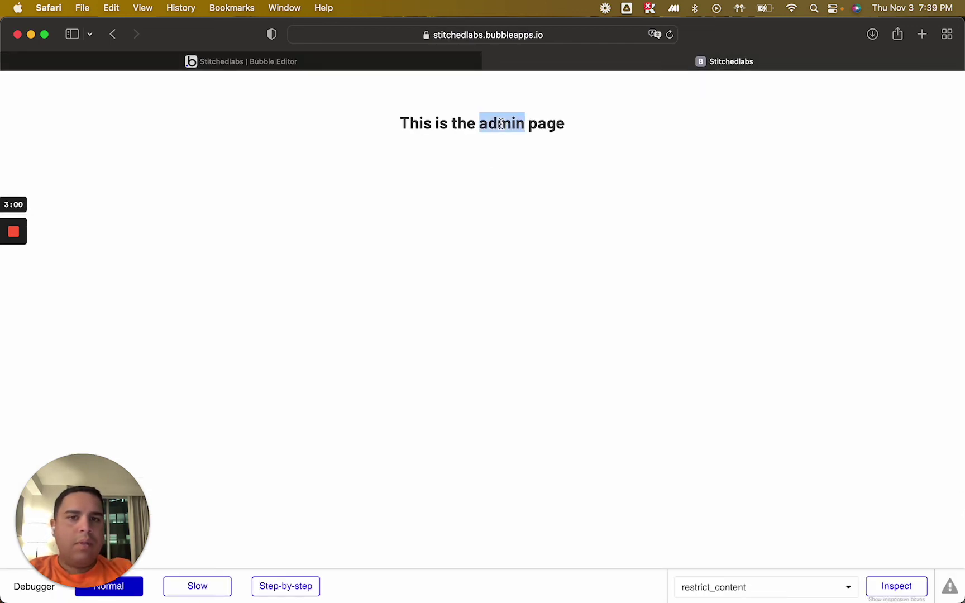
{"action": "left_click", "coordinate": [353, 271]}
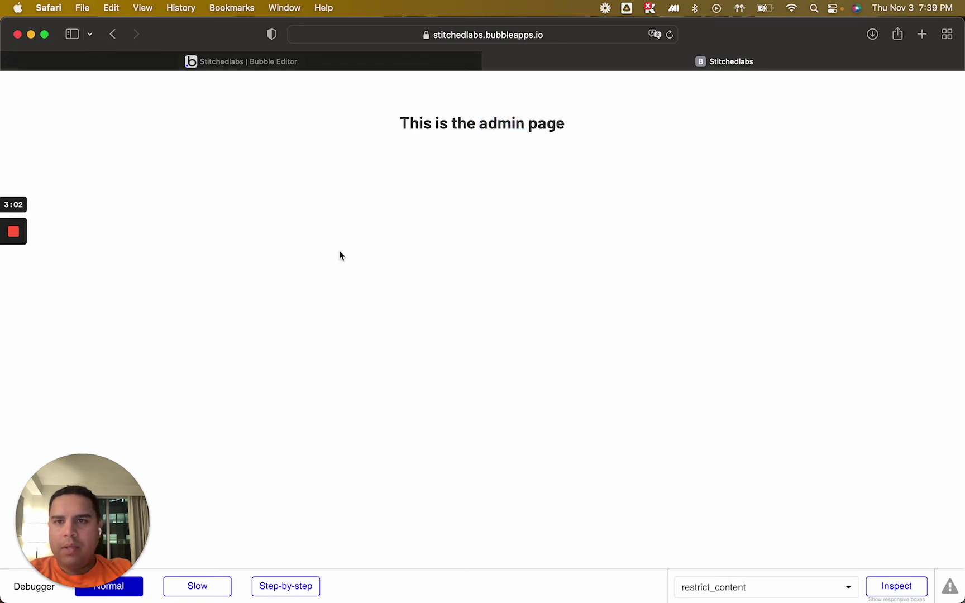
{"action": "left_click", "coordinate": [310, 62]}
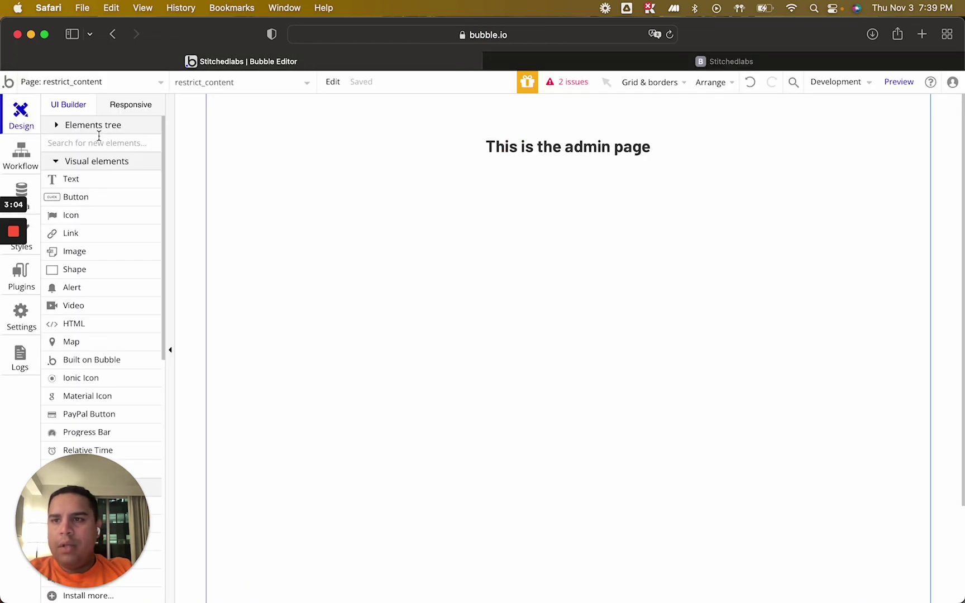
{"action": "left_click", "coordinate": [13, 168]}
{"action": "left_click", "coordinate": [21, 185]}
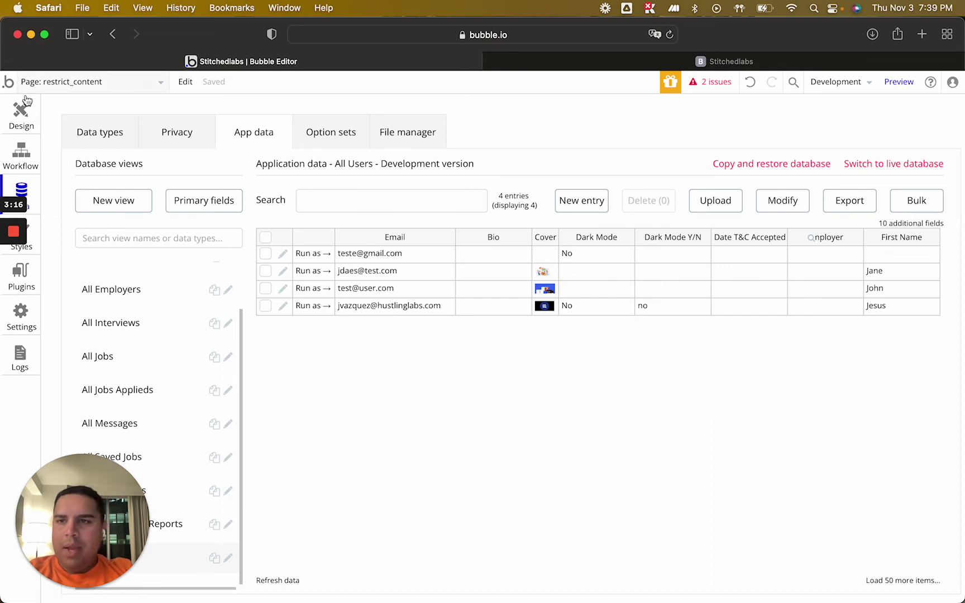
Review the page-load workflow's 'Go to page index' action and its condition
{"action": "left_click", "coordinate": [22, 118]}
{"action": "left_click", "coordinate": [28, 169]}
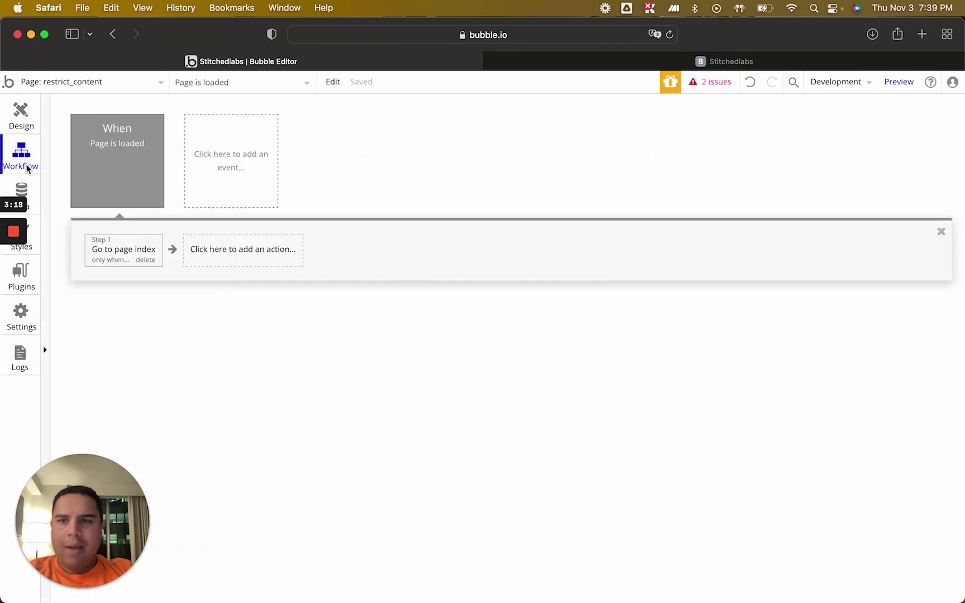
{"action": "left_click", "coordinate": [119, 250]}
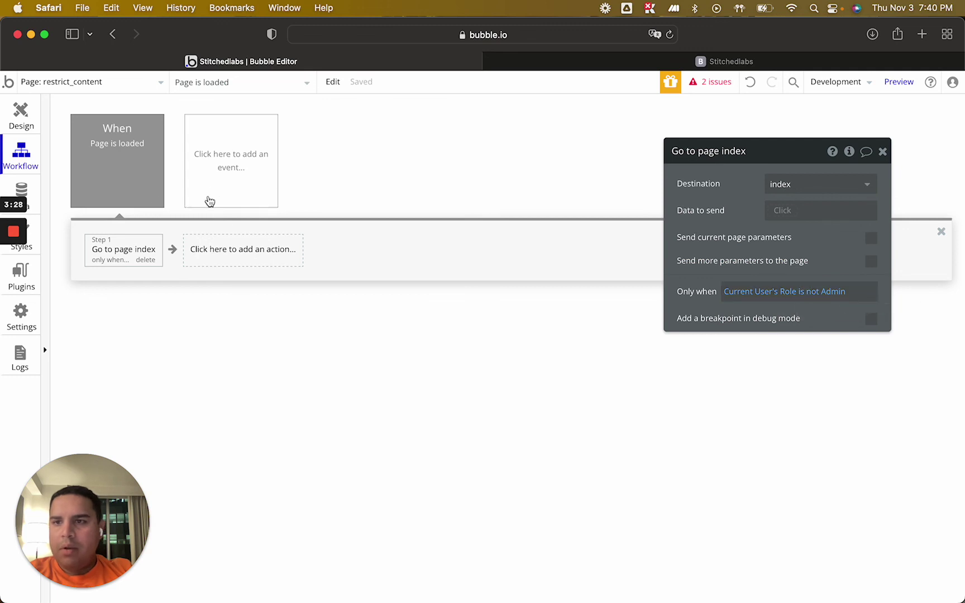
Review the User Roles option set, then the User type's Role field
{"action": "left_click", "coordinate": [21, 188]}
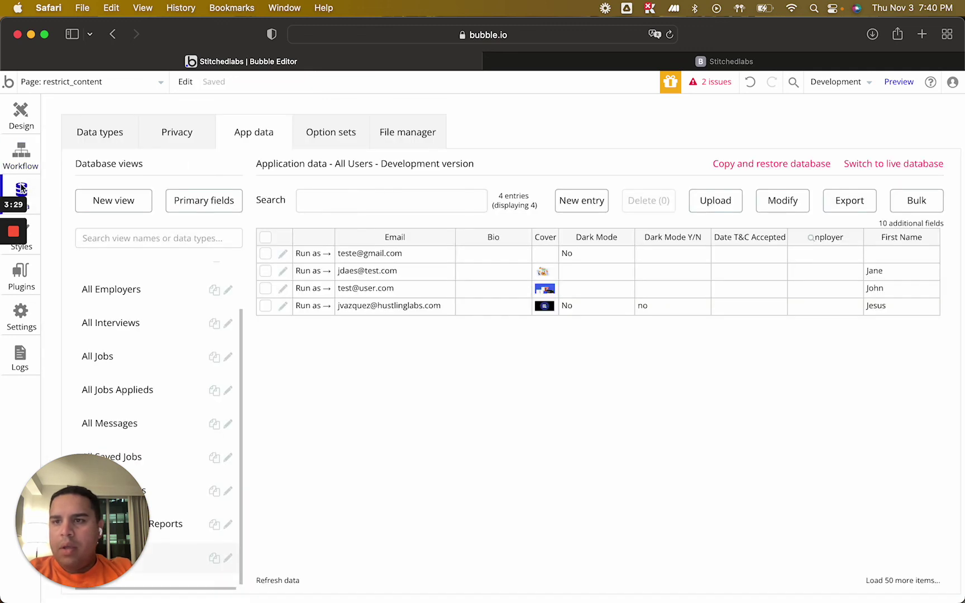
{"action": "left_click", "coordinate": [330, 132]}
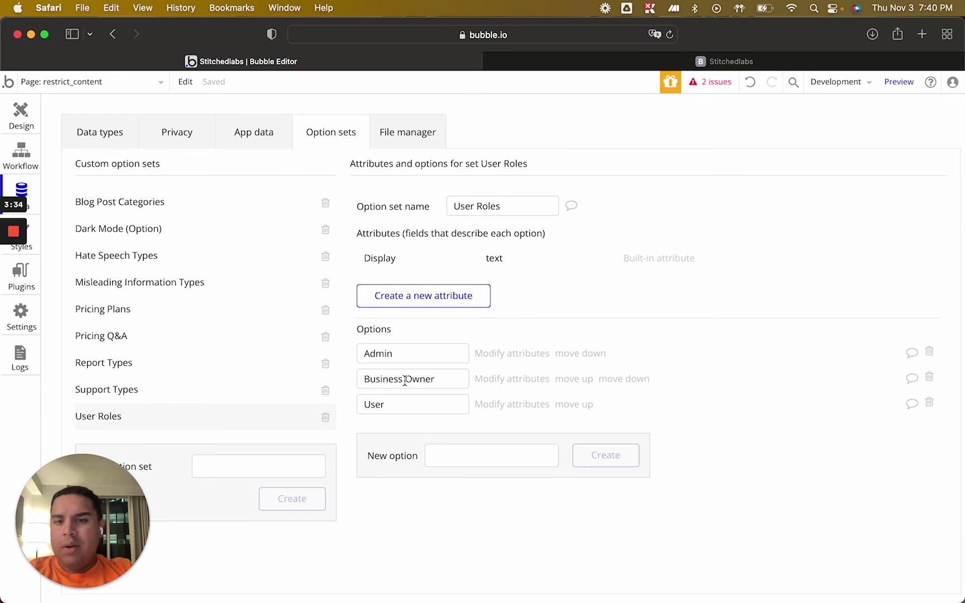
{"action": "left_click", "coordinate": [100, 132]}
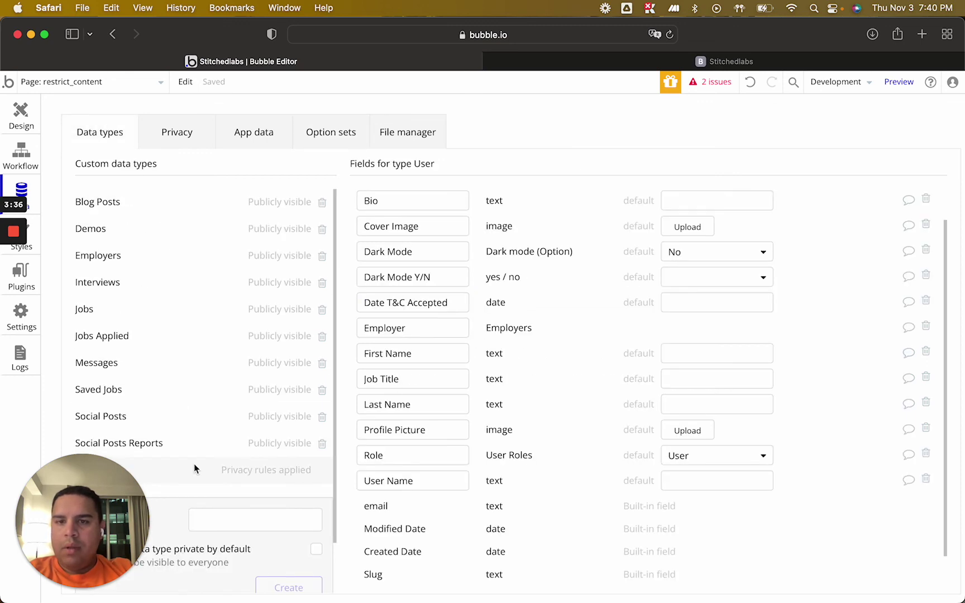
{"action": "double_click", "coordinate": [405, 455]}
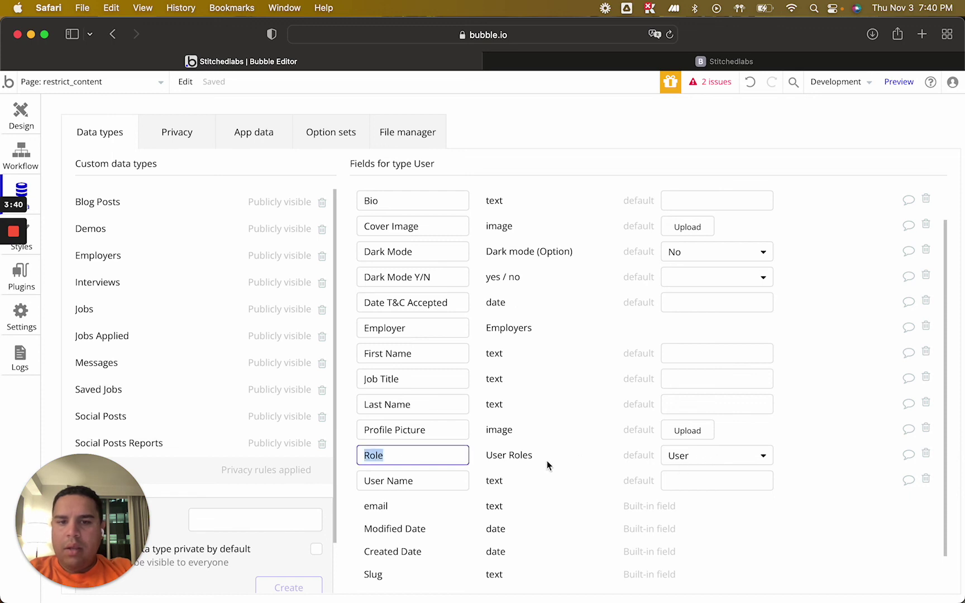